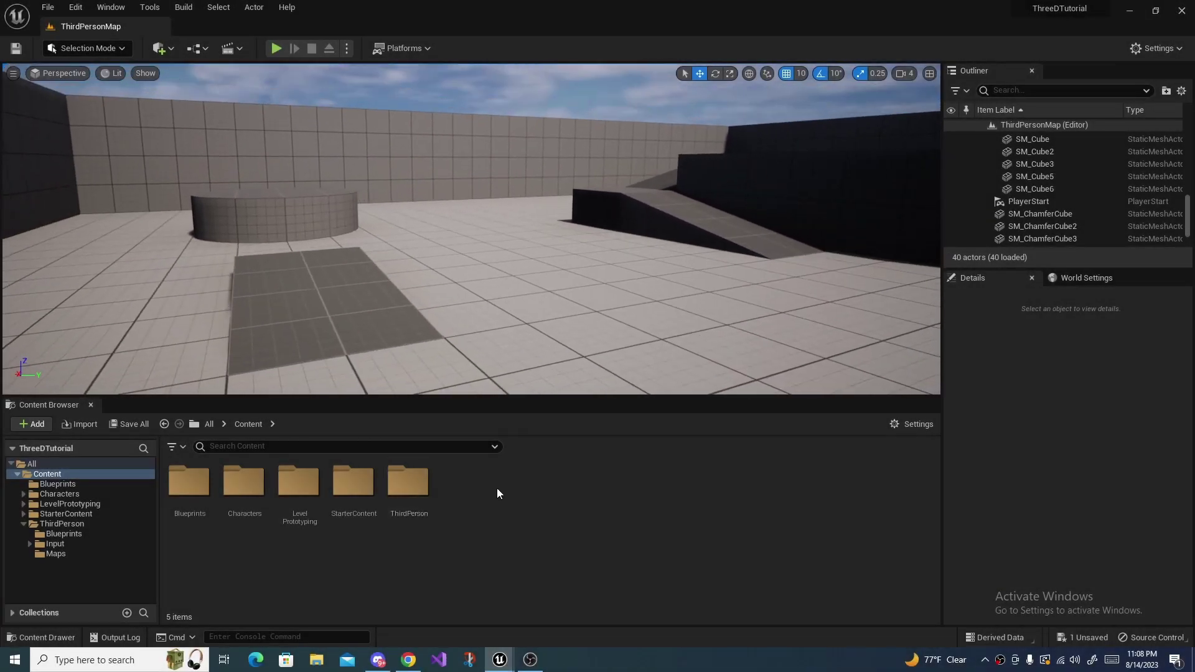
- Create an Actor Blueprint class named BP_MovingPlatform in the Content folder and open it for editing
right_click(497, 489)
left_click(488, 538)
right_click(485, 486)
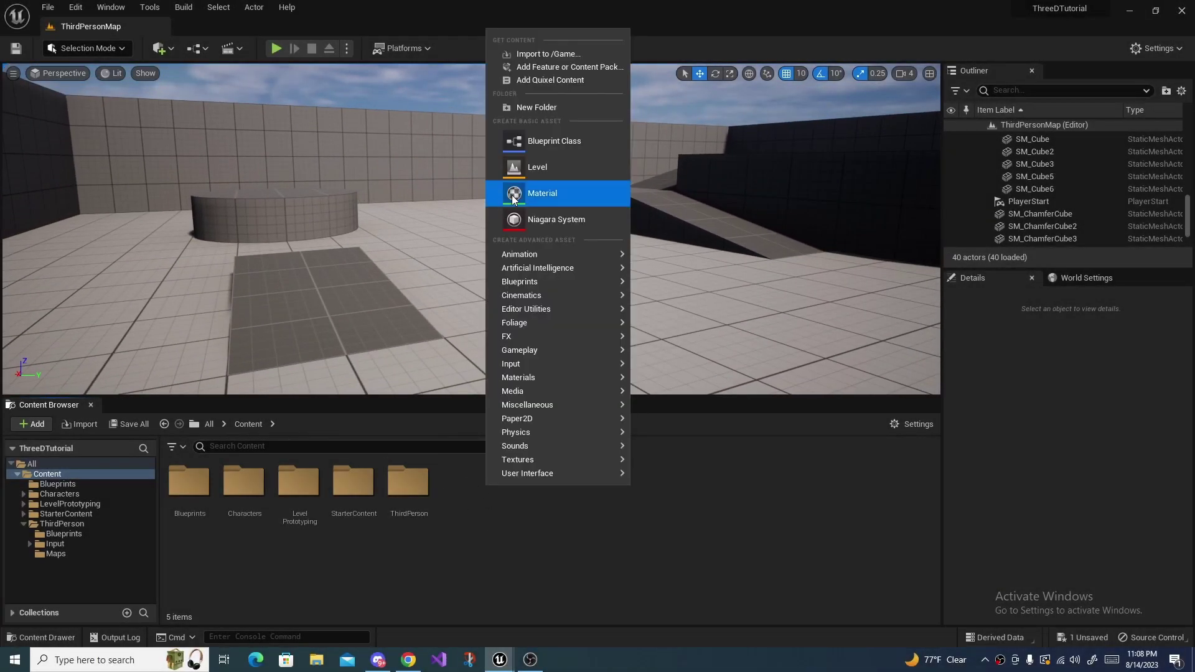
left_click(565, 147)
left_click(508, 206)
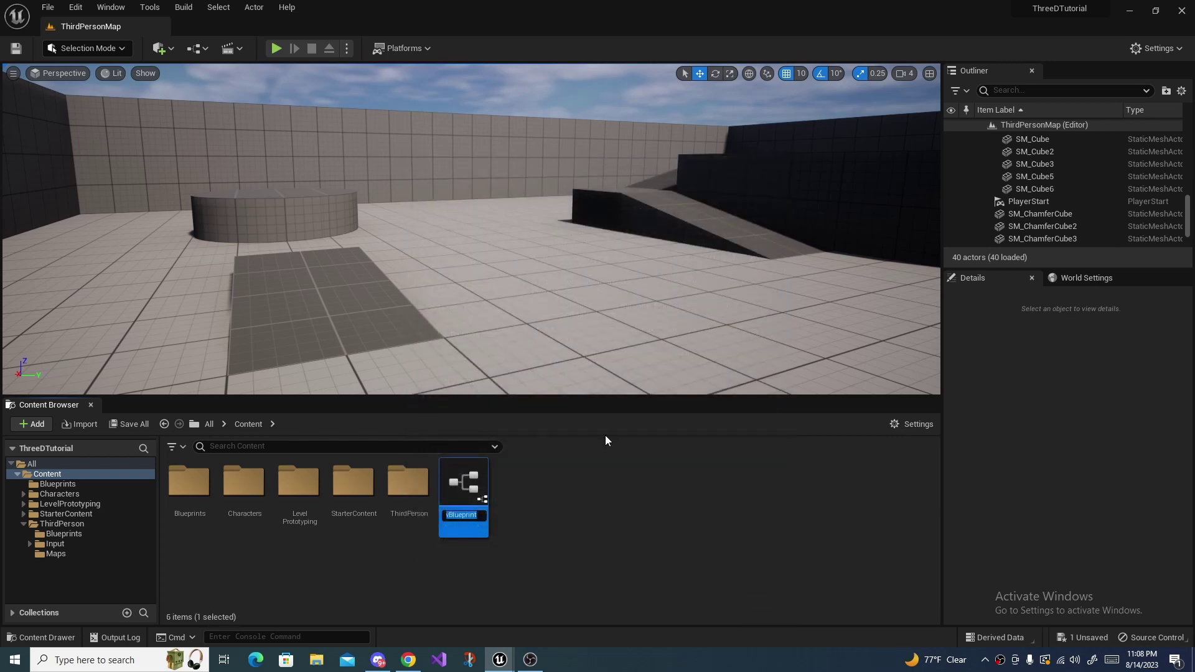
key("BackSpace")
type("BP_Movin")
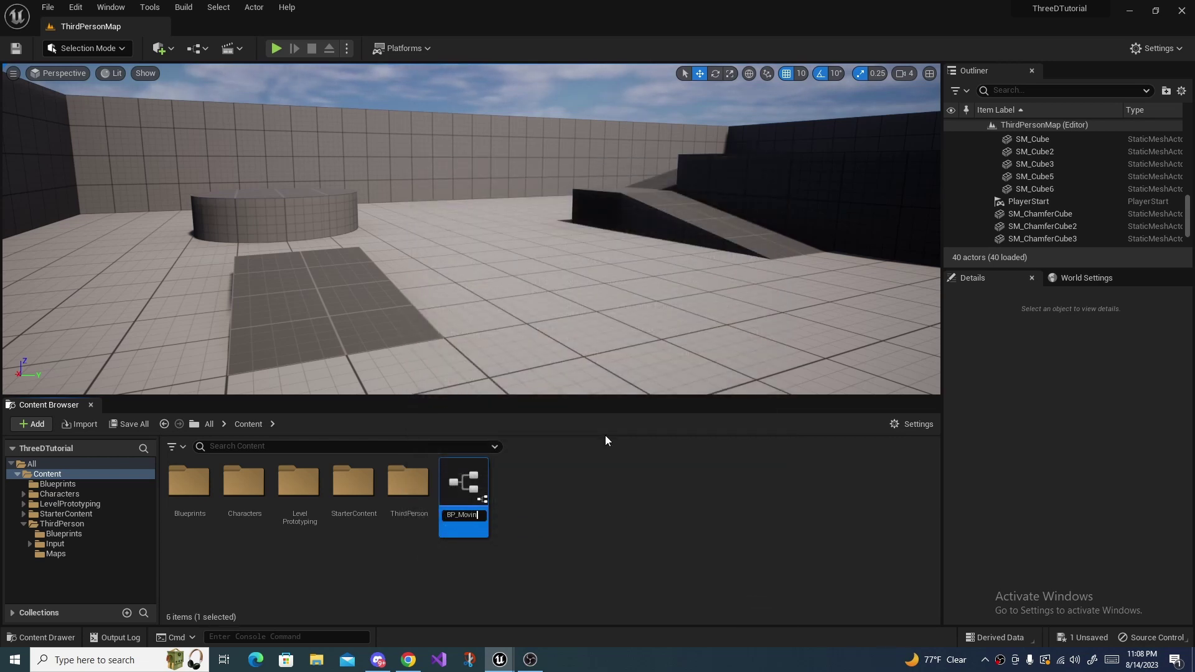
type("gPlatform")
key("Return")
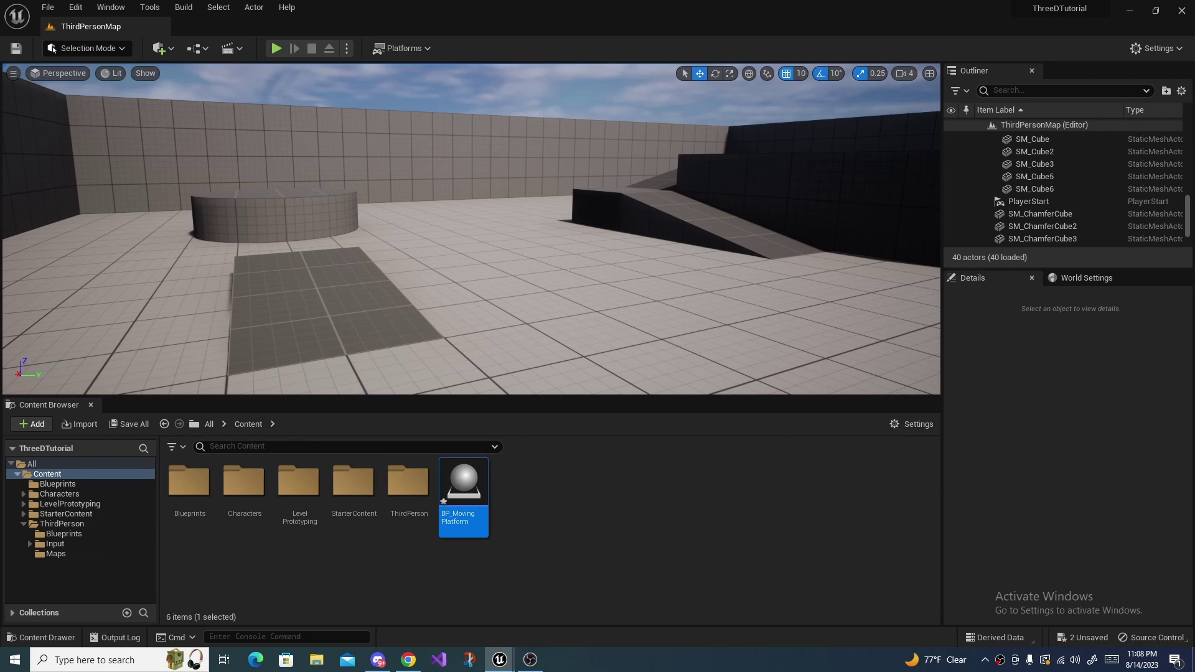
left_click_drag(336, 227, 234, 2)
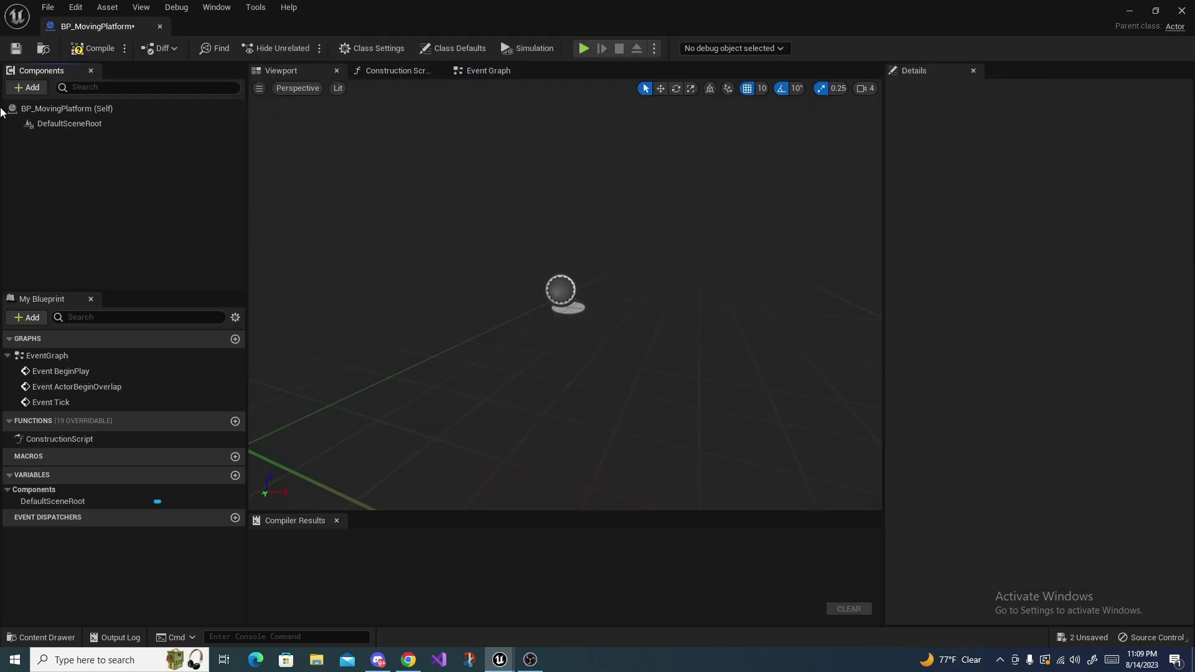
- Add a Cube component under the DefaultSceneRoot of BP_MovingPlatform, keeping the name Cube
left_click(21, 94)
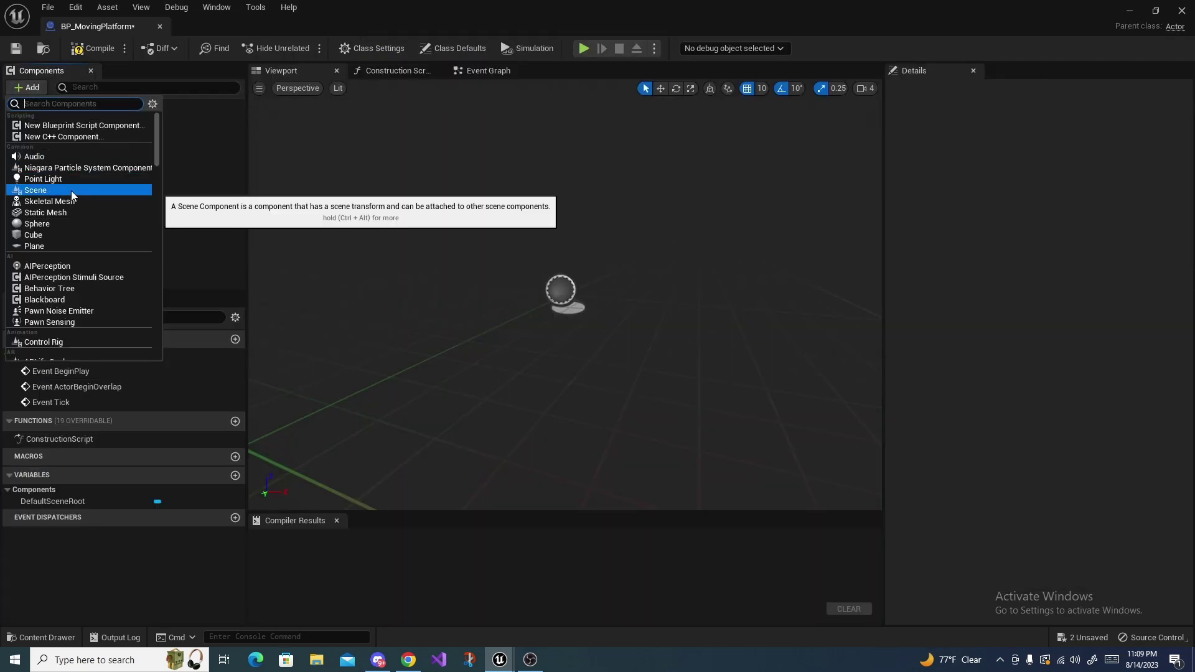
type("sta")
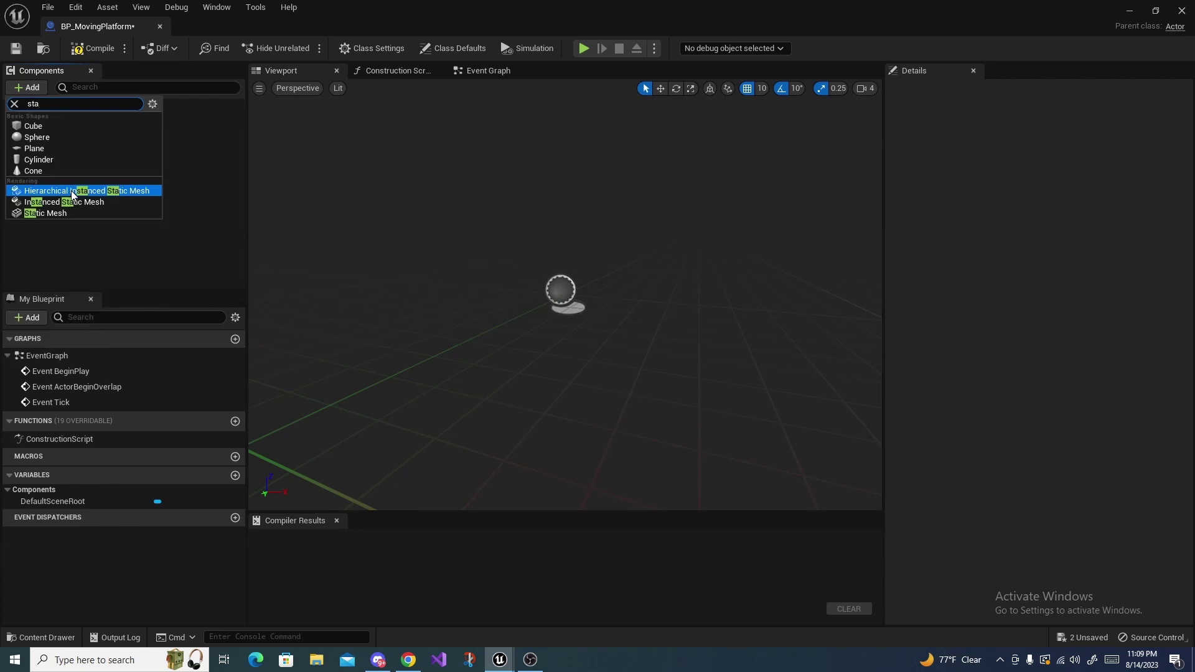
left_click(37, 129)
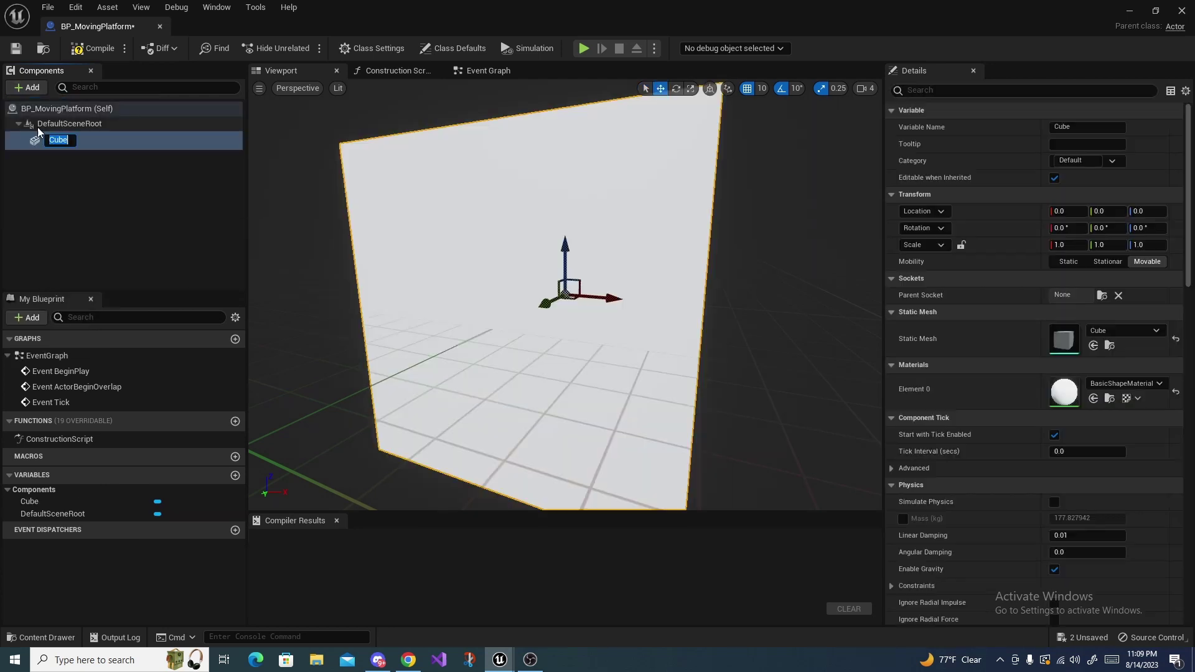
key("Return")
- Scale the cube into a flat platform with a scale of 3.5 in X, 3.5 in Y and 0.25 in Z
right_click_drag(540, 167, 513, 163)
key("f")
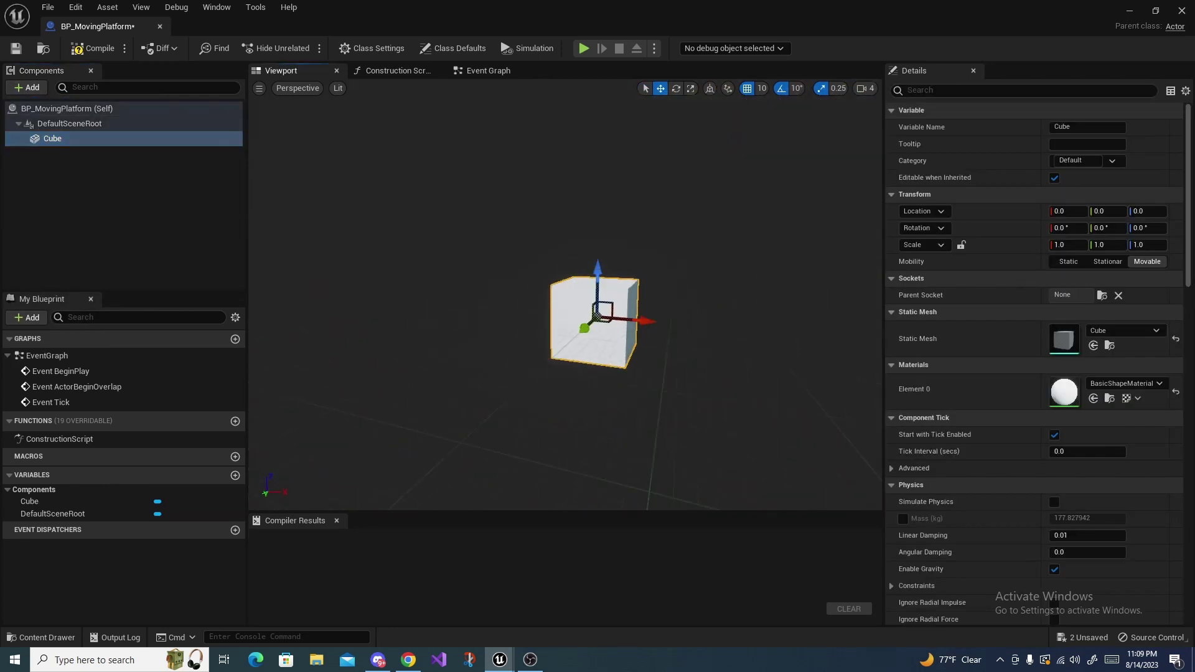
key("e")
key("r")
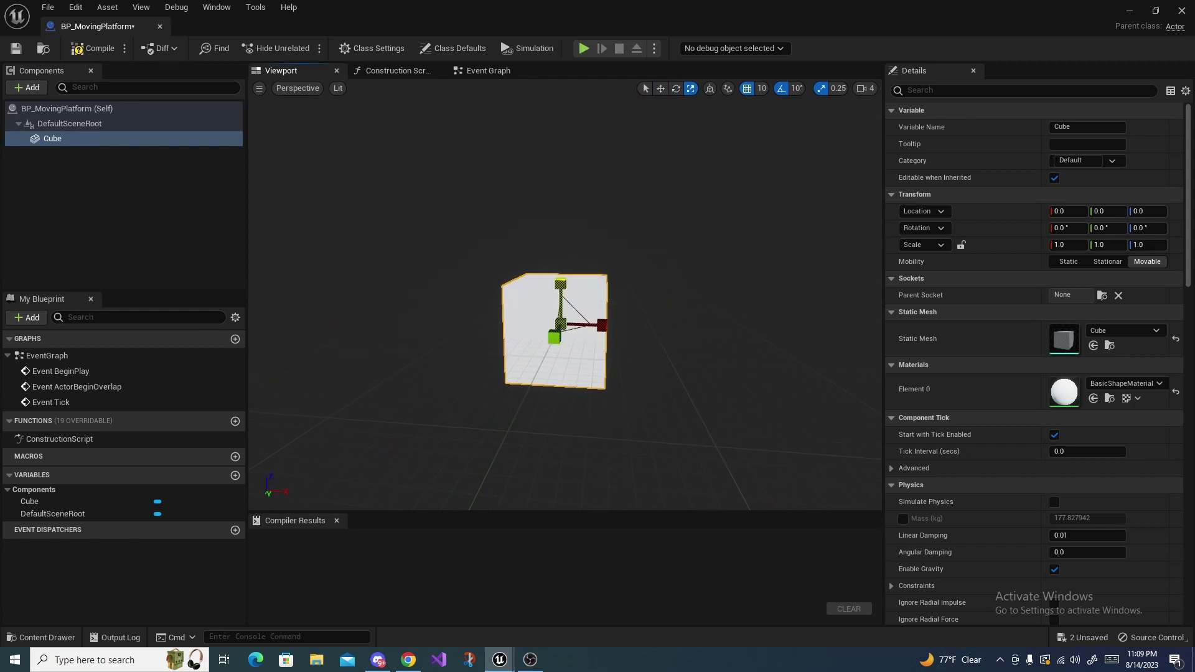
left_click_drag(560, 285, 560, 323)
key("w")
right_click_drag(581, 307, 572, 344)
key("s")
left_click_drag(566, 304, 555, 256)
scroll(554, 256, "down", 6)
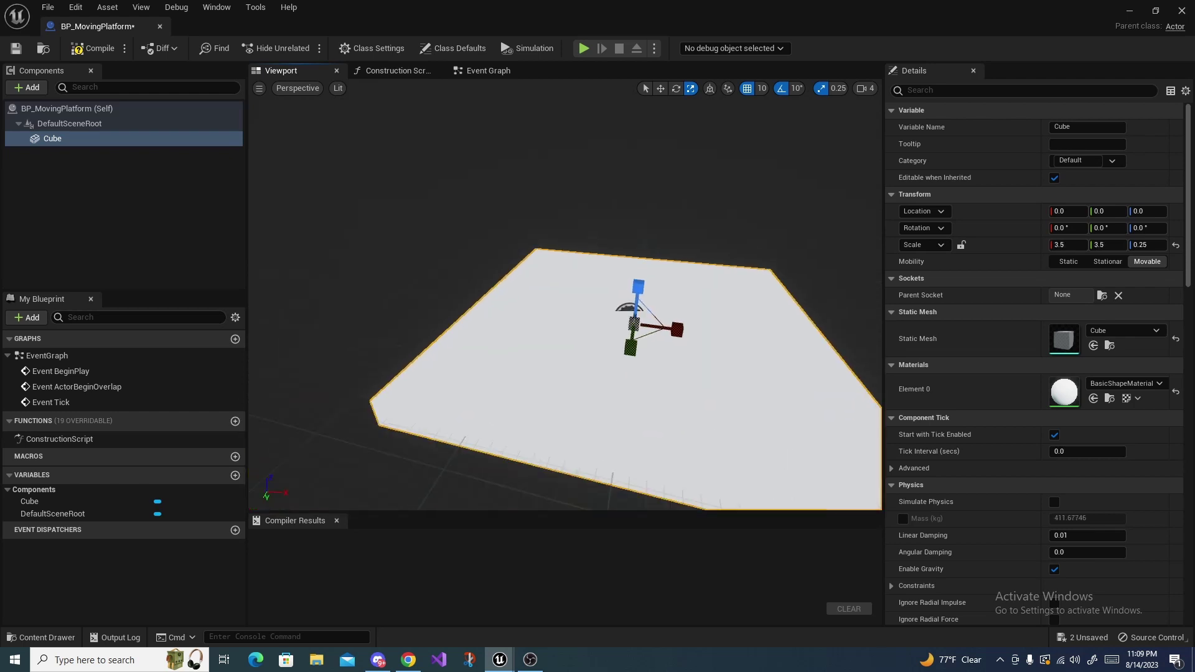
- Add an Interp To Movement component to the Blueprint and select it to show its details
left_click(27, 87)
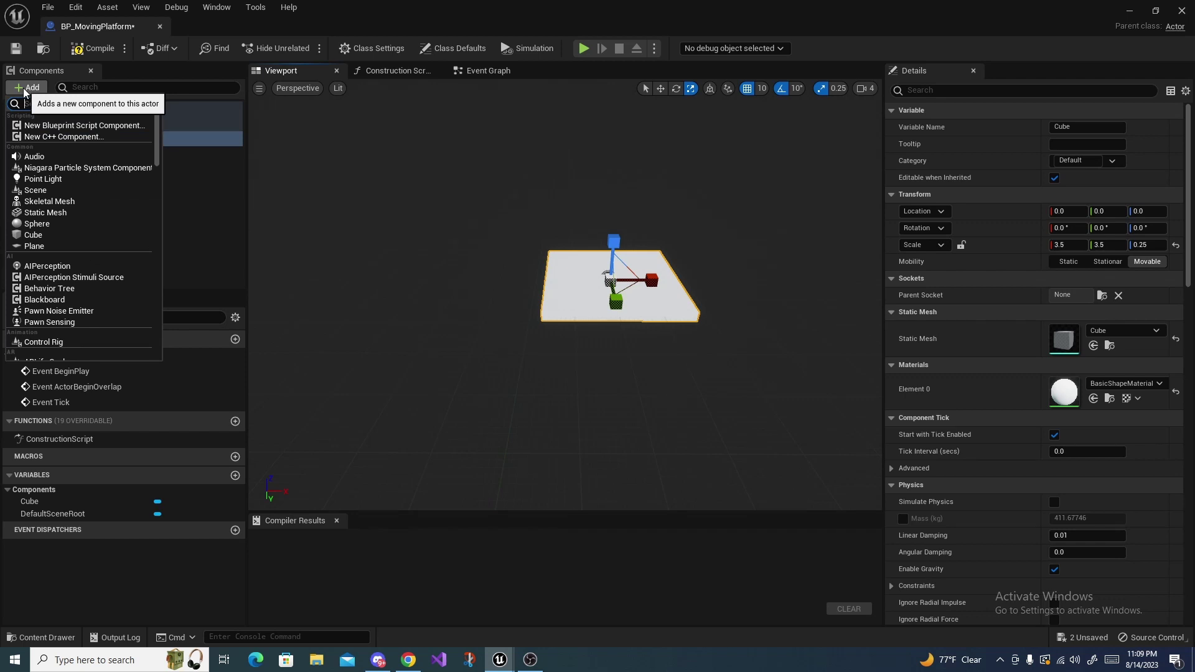
type("interp")
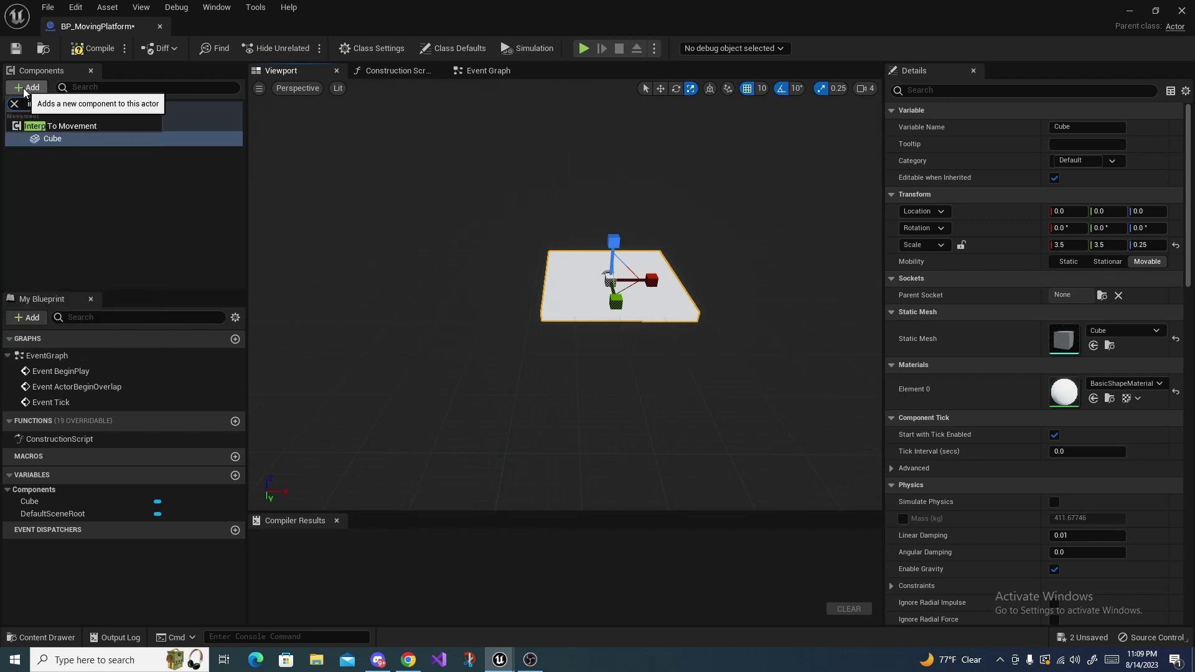
left_click(64, 128)
left_click(80, 197)
left_click(60, 153)
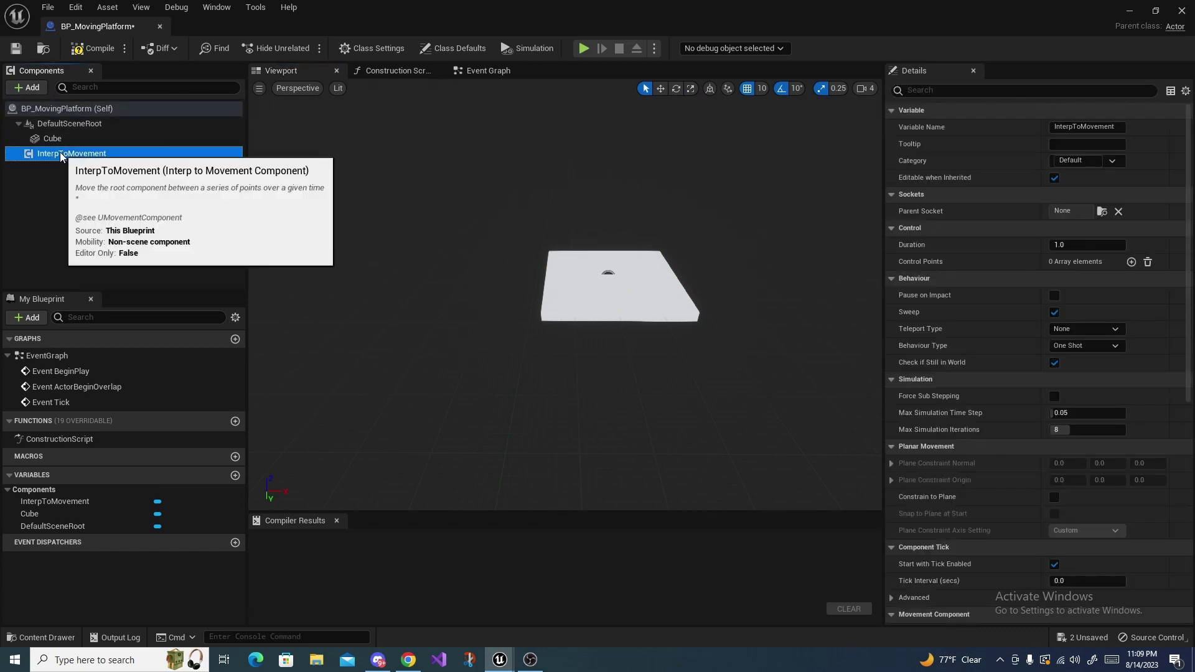
left_click_drag(775, 266, 379, 378)
left_click_drag(637, 334, 613, 368)
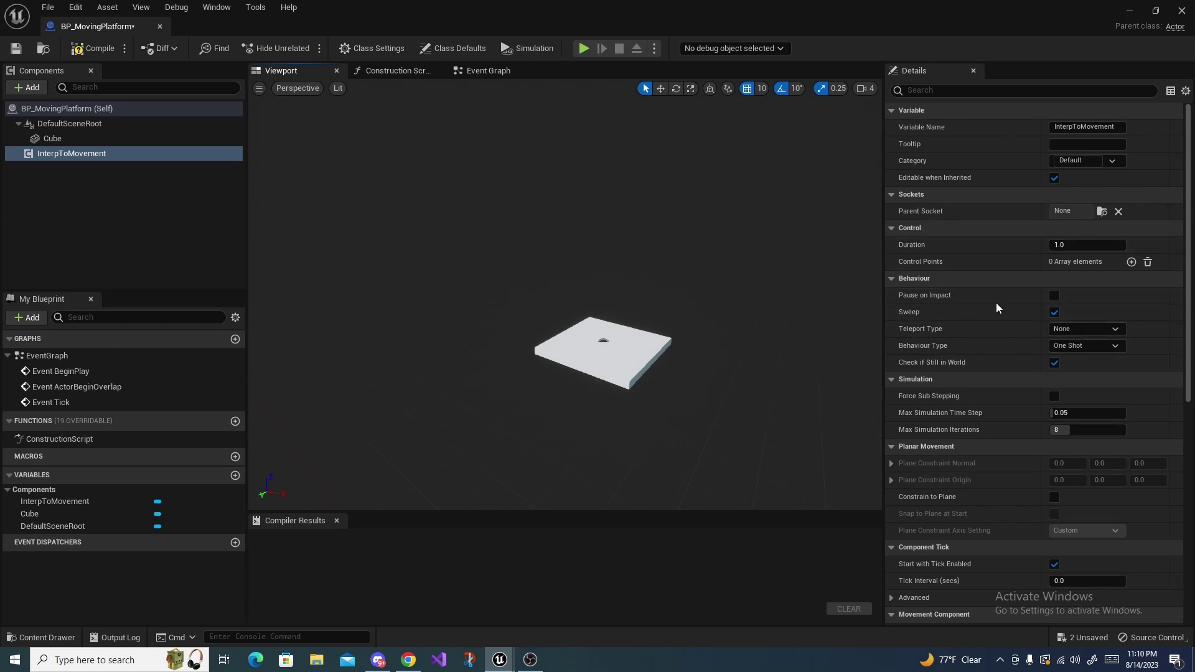
right_click_drag(748, 290, 766, 281)
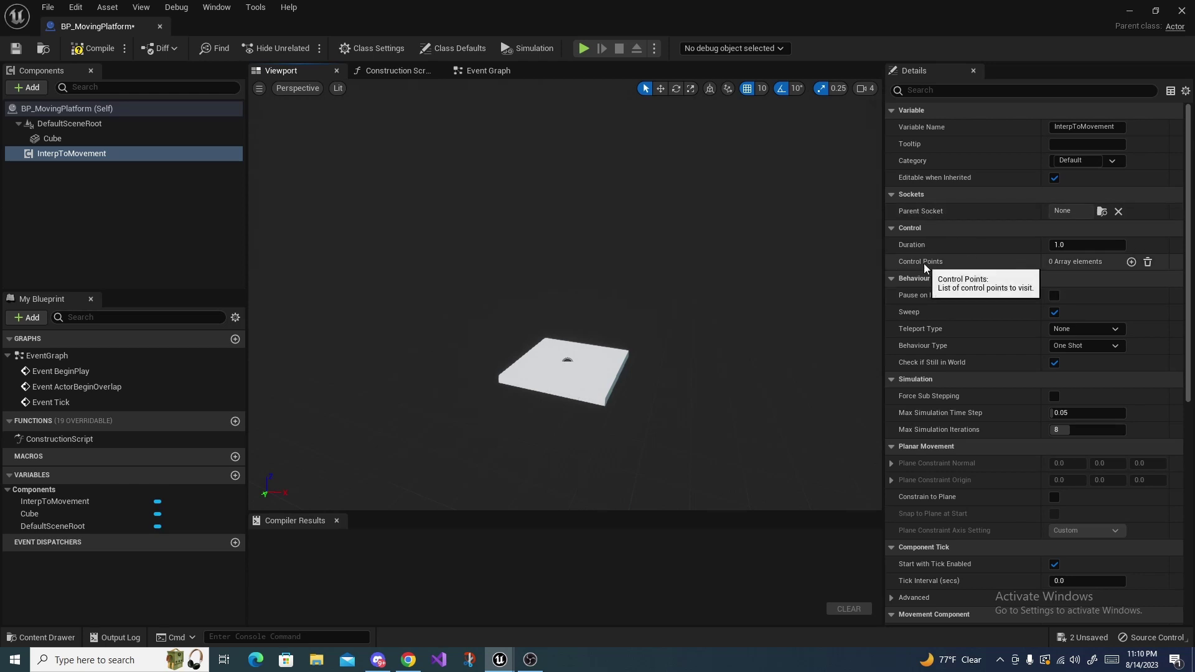
- Try adding two entries to the InterpToMovement component's Control Points, and empty the array again
left_click(1131, 262)
left_click(1131, 262)
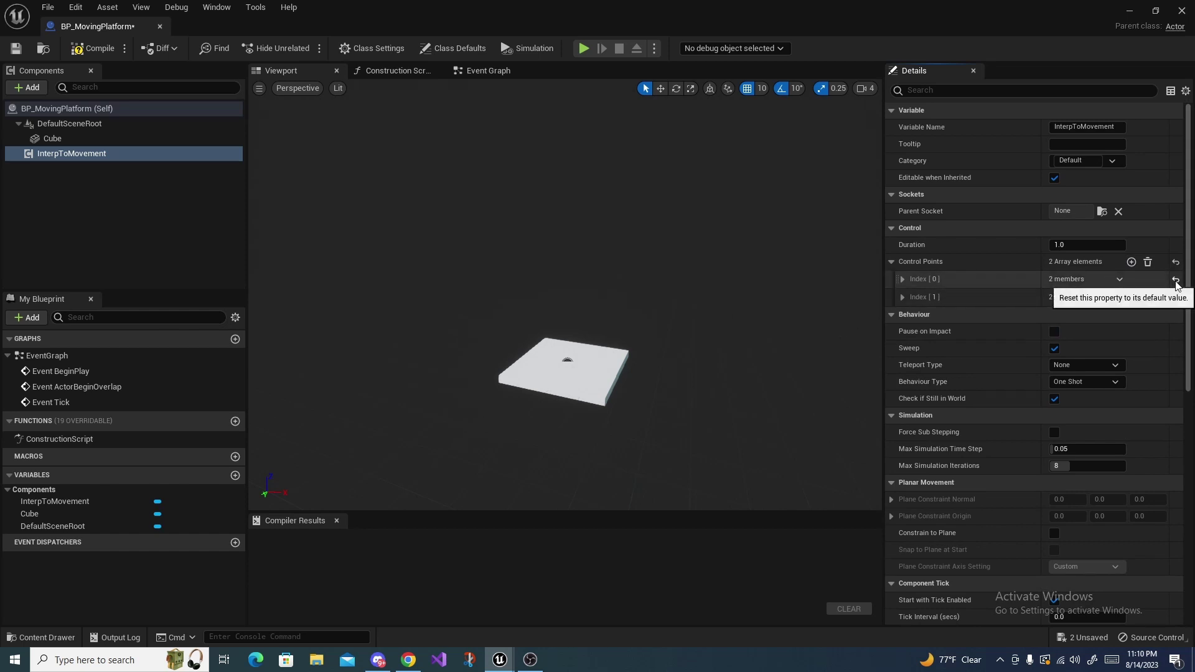
left_click(1147, 262)
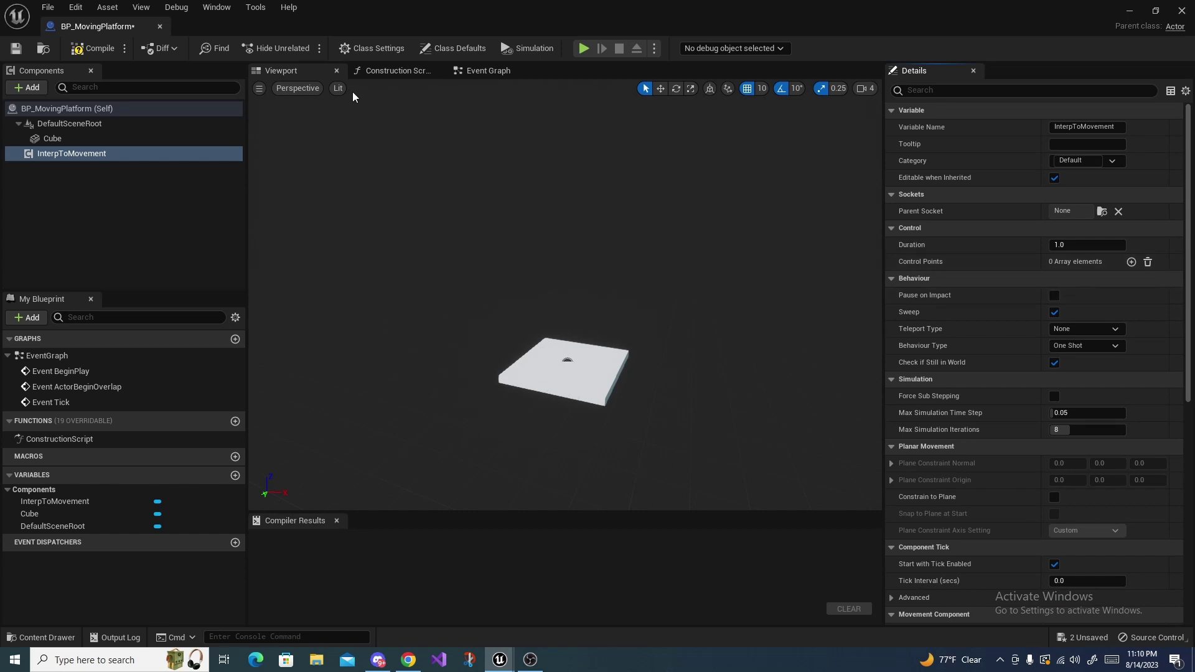
- In the Construction Script, place an Interp to Movement reference and attach an Add Control Point Position node to it
left_click(384, 73)
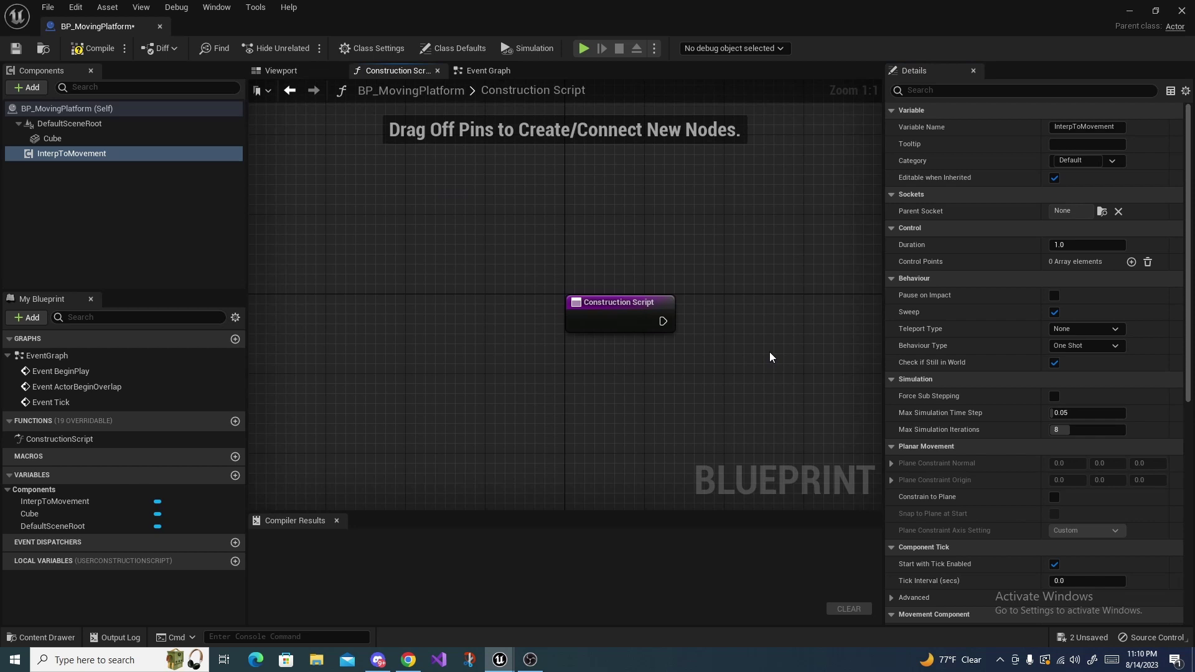
right_click_drag(769, 352, 600, 332)
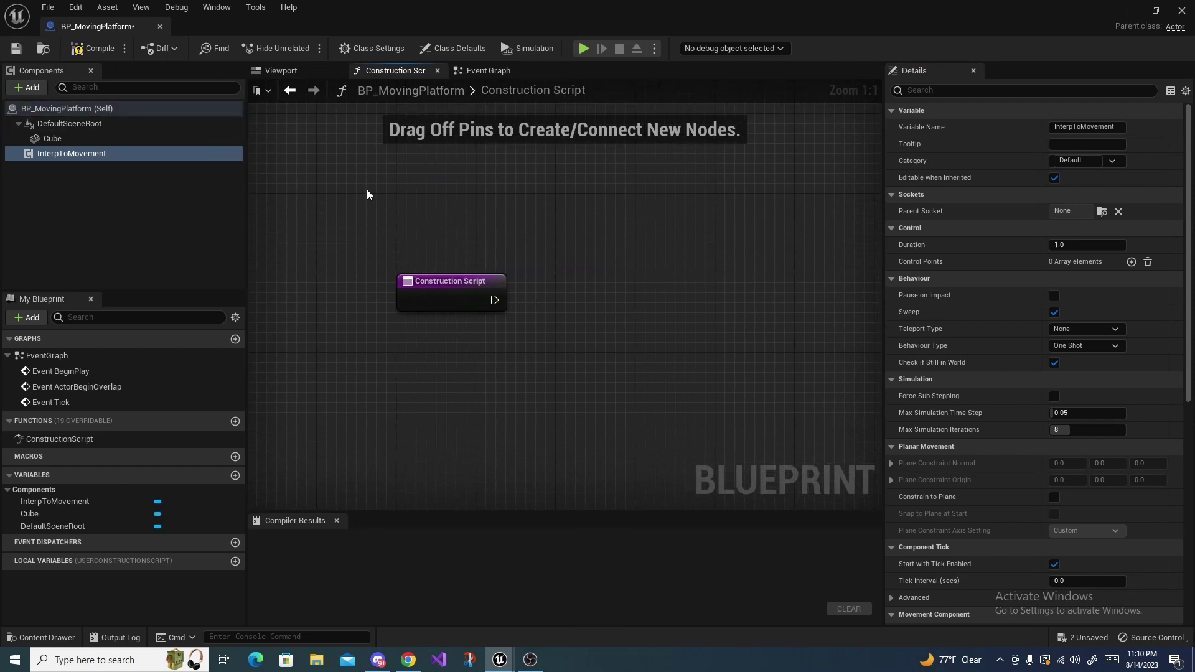
right_click_drag(380, 221, 360, 185)
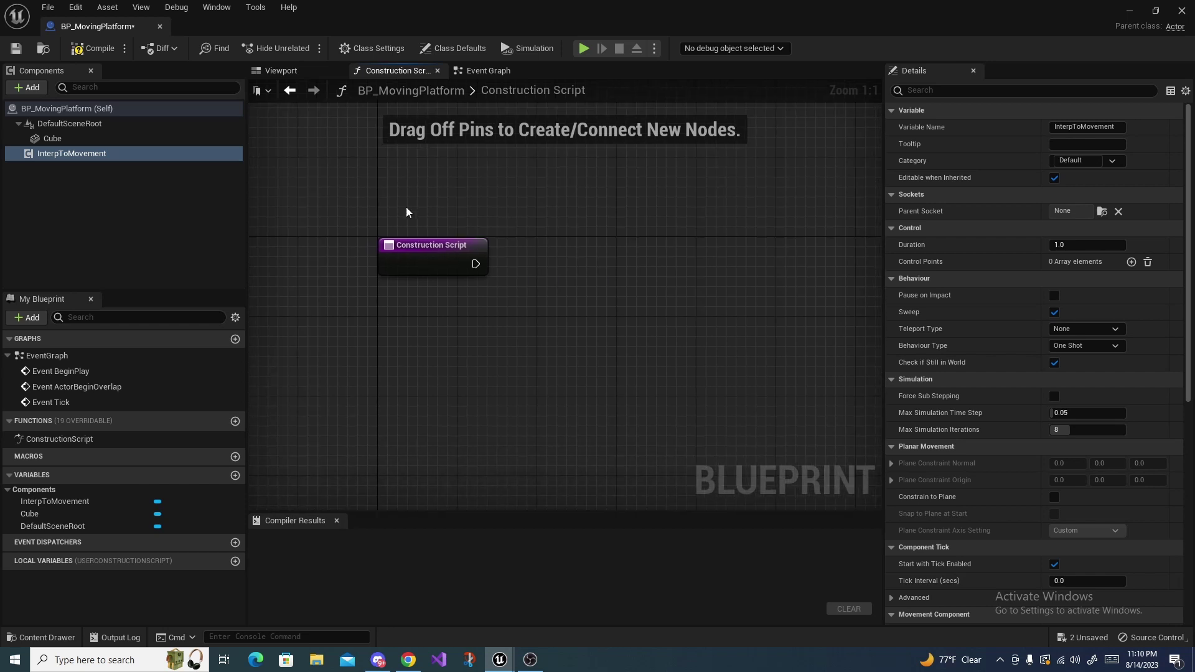
left_click_drag(44, 155, 601, 285)
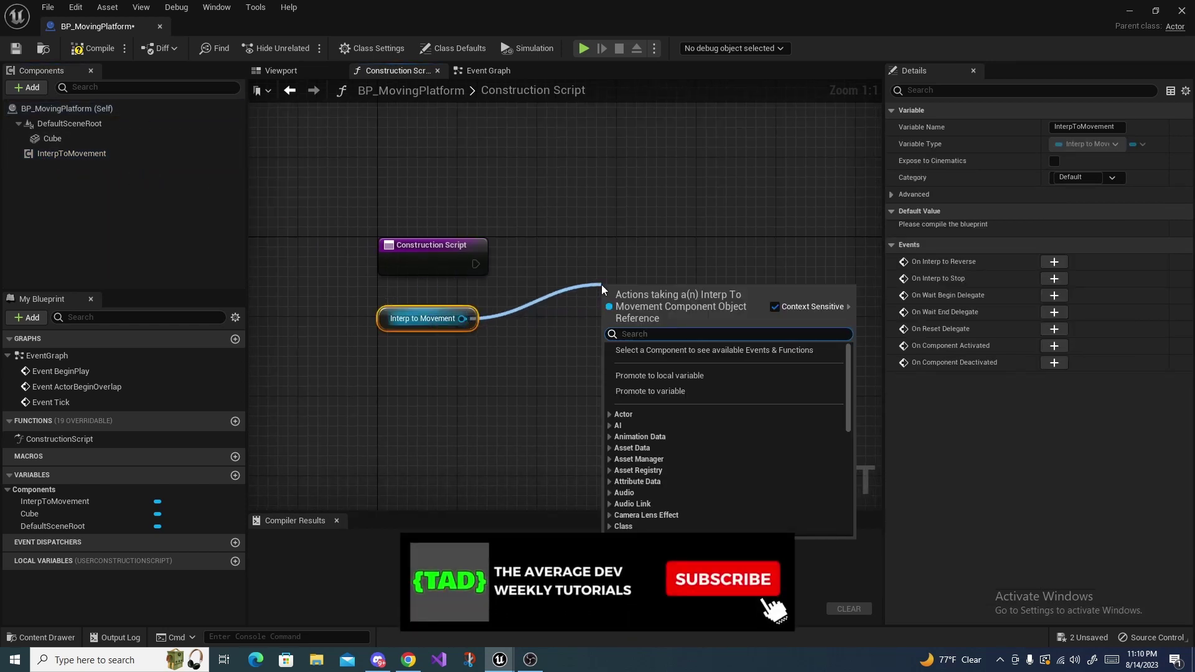
type("add control")
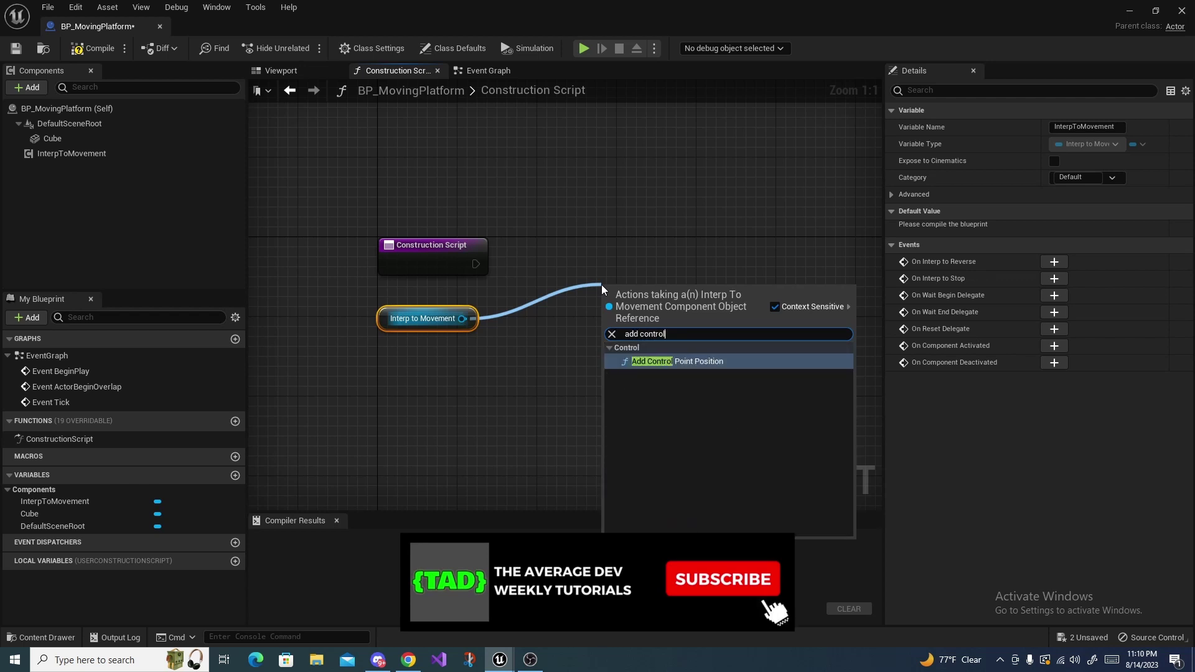
left_click(678, 361)
left_click_drag(658, 290, 592, 234)
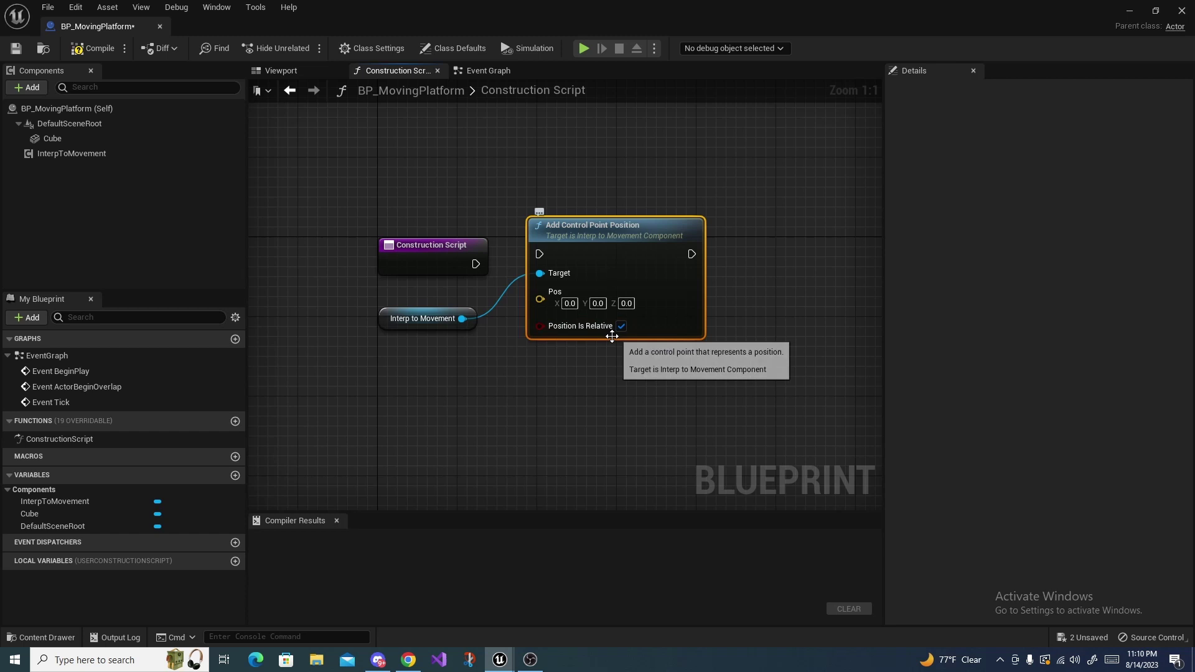
left_click_drag(582, 235, 583, 245)
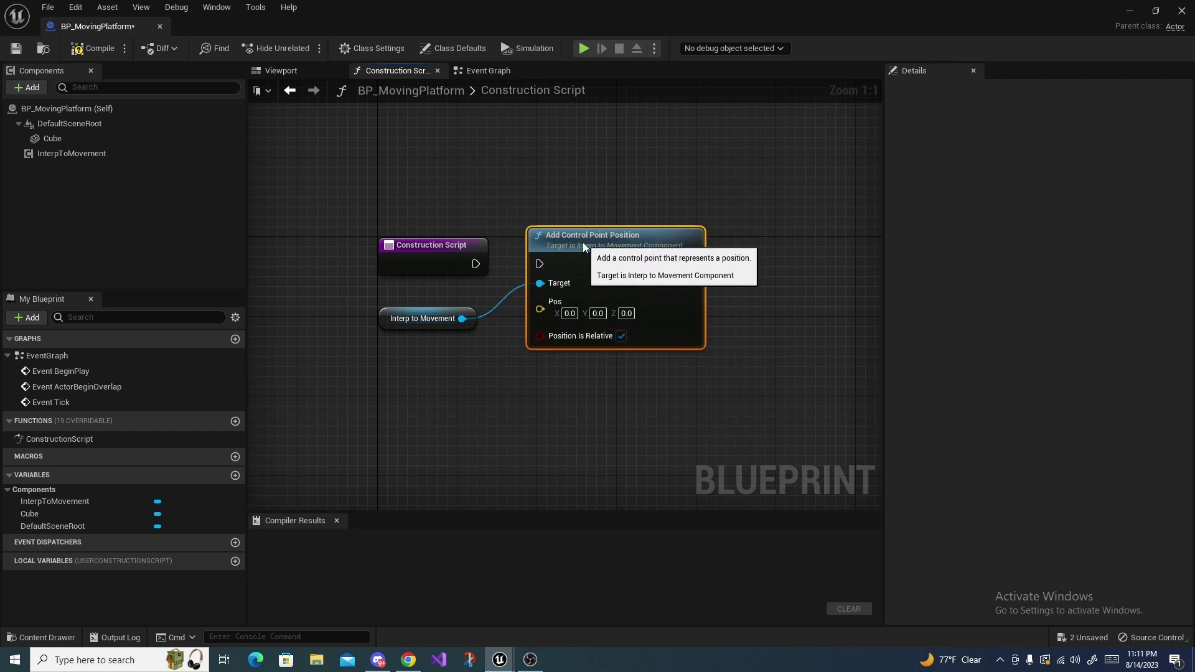
- Place a copy of the Add Control Point Position node to the right of the original
right_click_drag(404, 387, 496, 443)
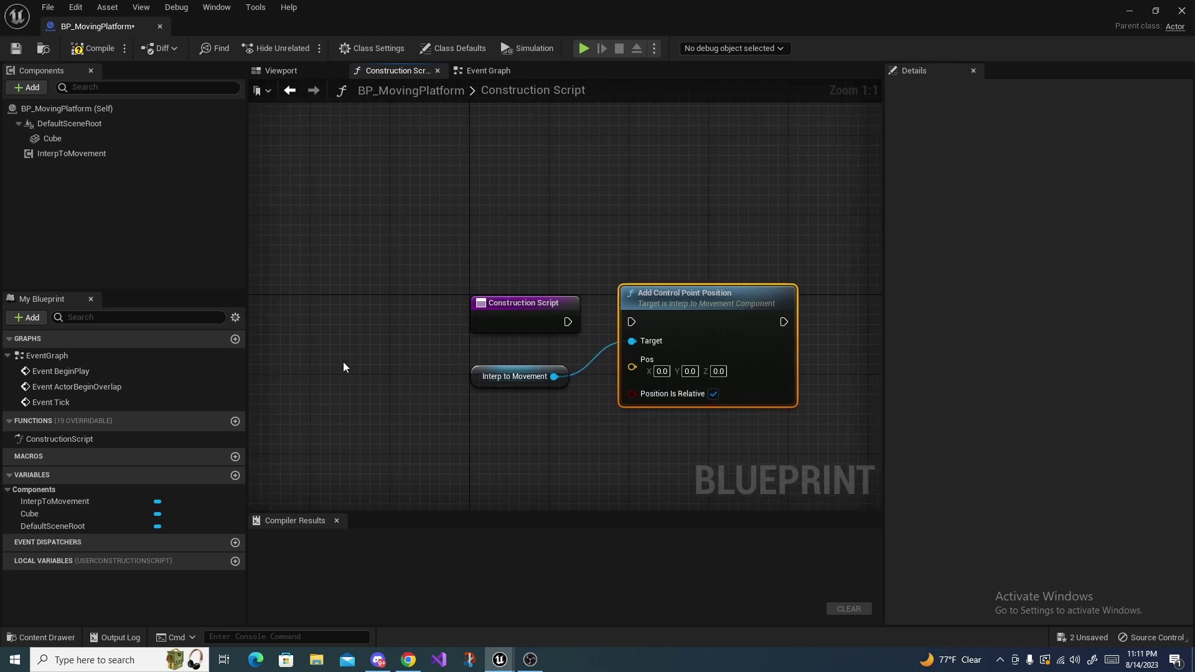
scroll(530, 350, "down", 2)
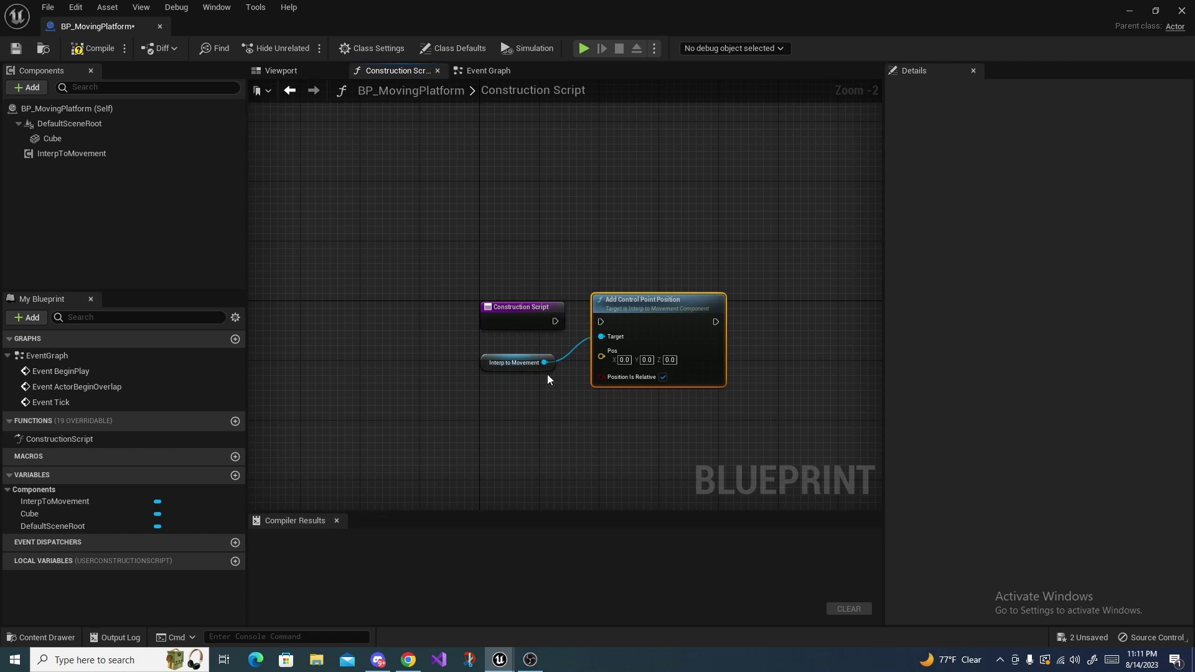
scroll(601, 376, "up", 2)
right_click_drag(673, 393, 455, 387)
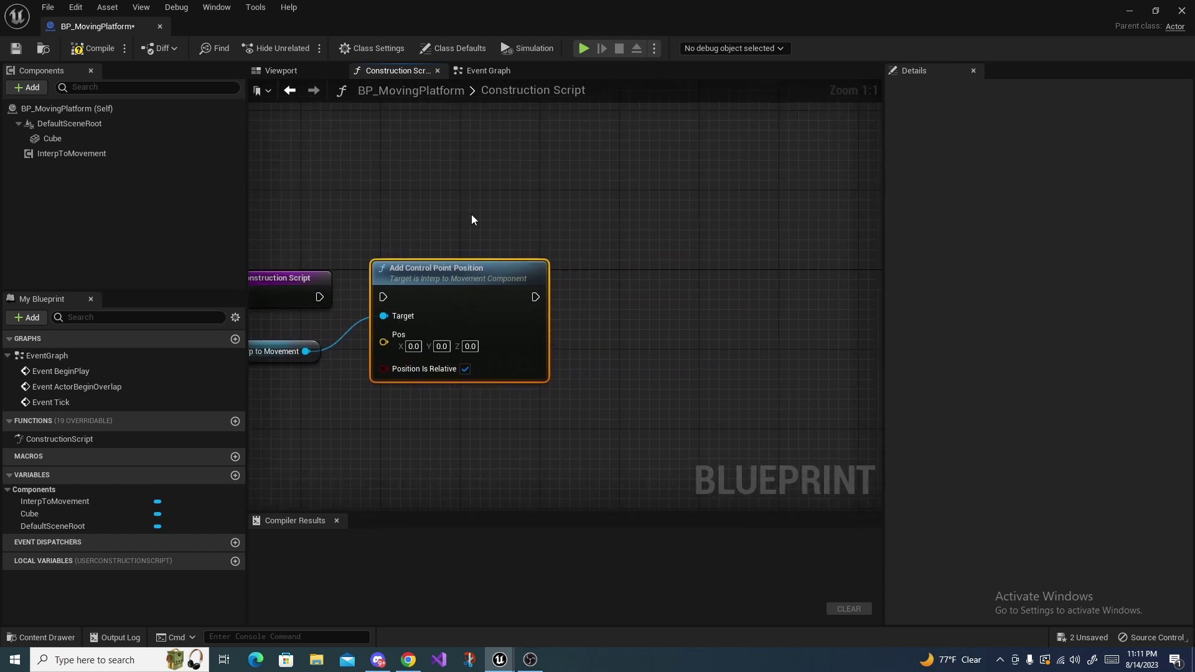
right_click_drag(471, 219, 544, 225)
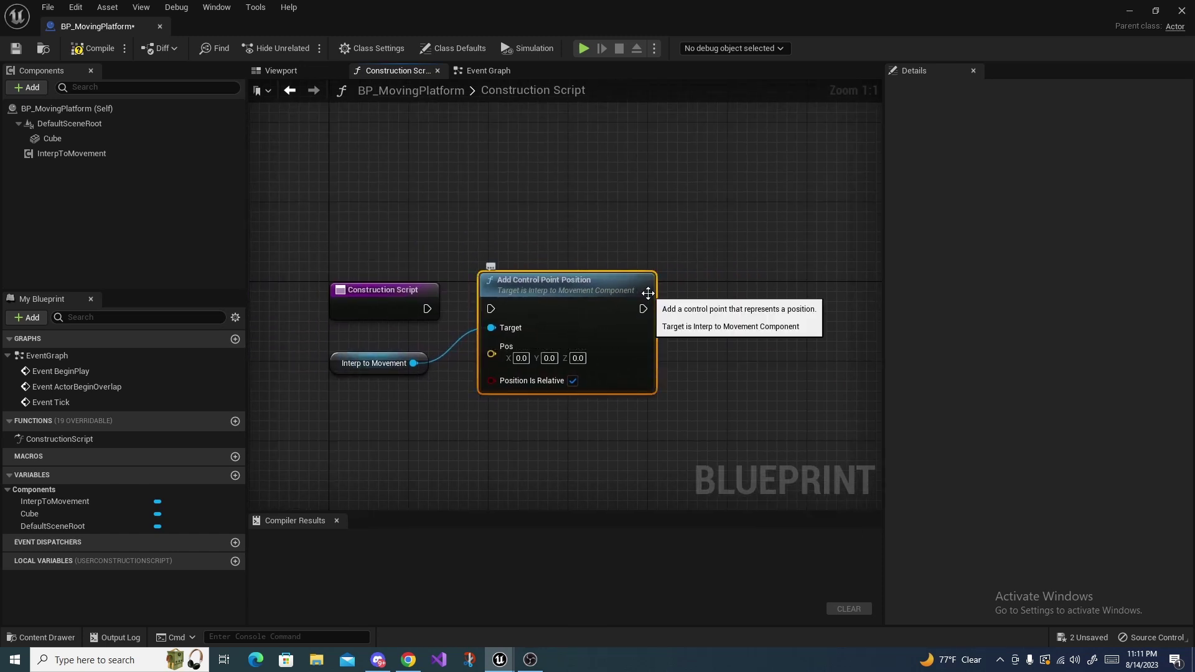
right_click_drag(735, 213, 633, 219)
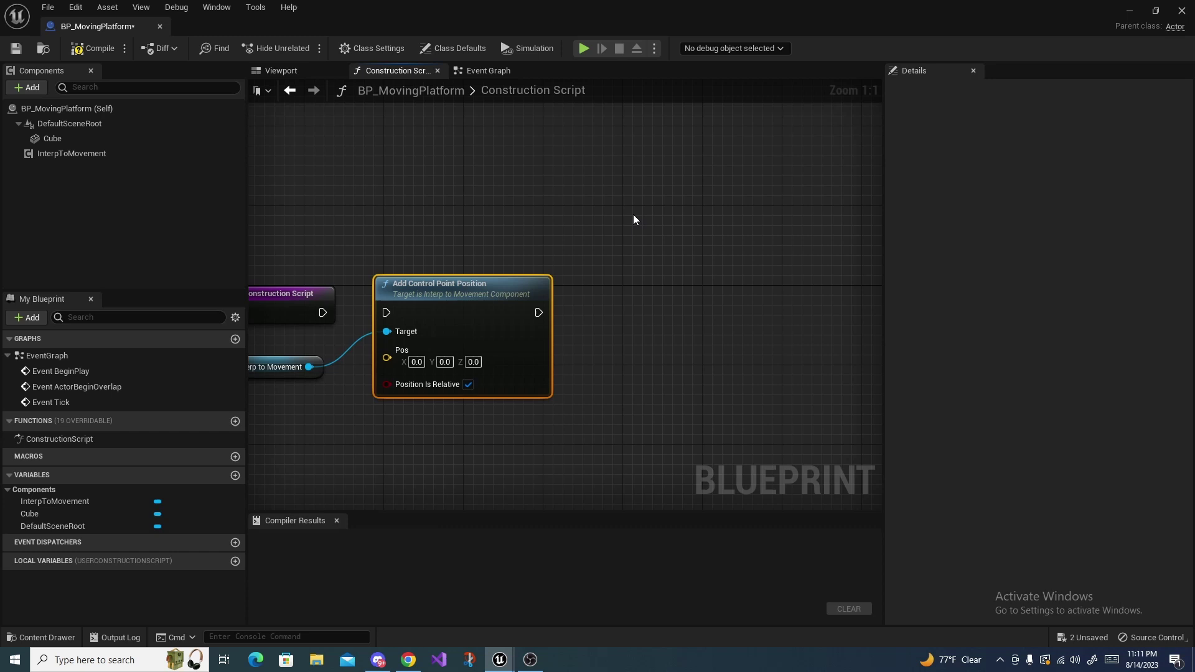
left_click(639, 295)
key("ctrl+v")
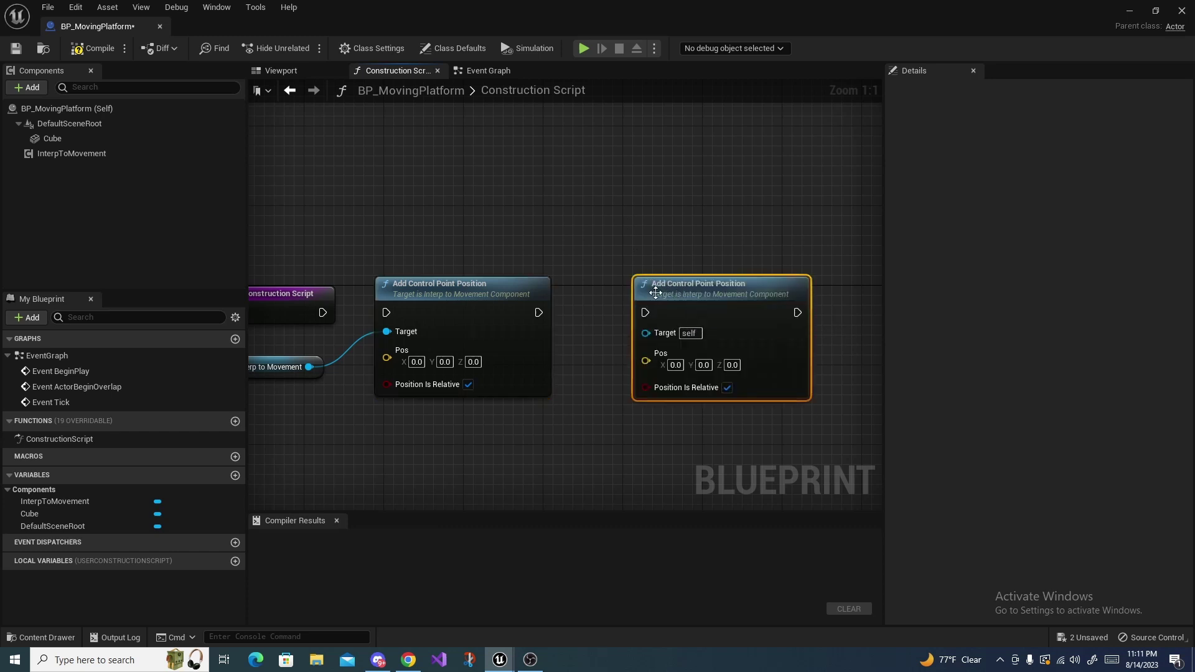
- Chain the execution from Construction Script through both Add Control Point Position nodes, and link Interp to Movement to the second node's Target
left_click_drag(539, 313, 645, 313)
right_click_drag(564, 371, 642, 341)
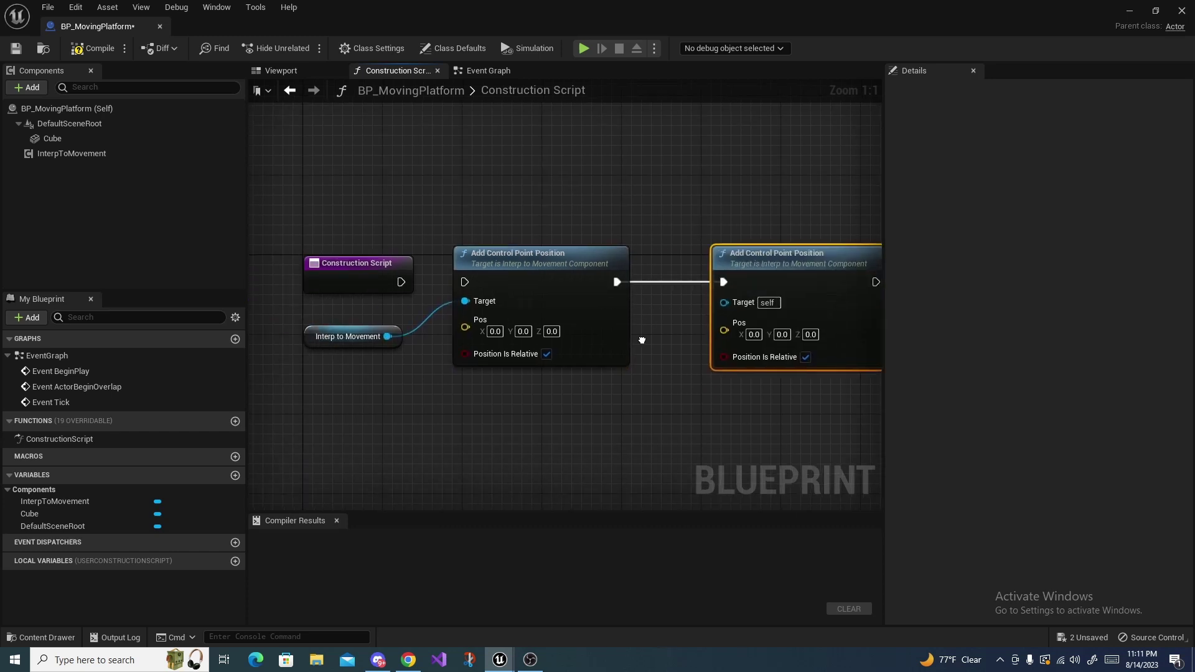
left_click_drag(387, 336, 740, 301)
right_click_drag(463, 399, 540, 379)
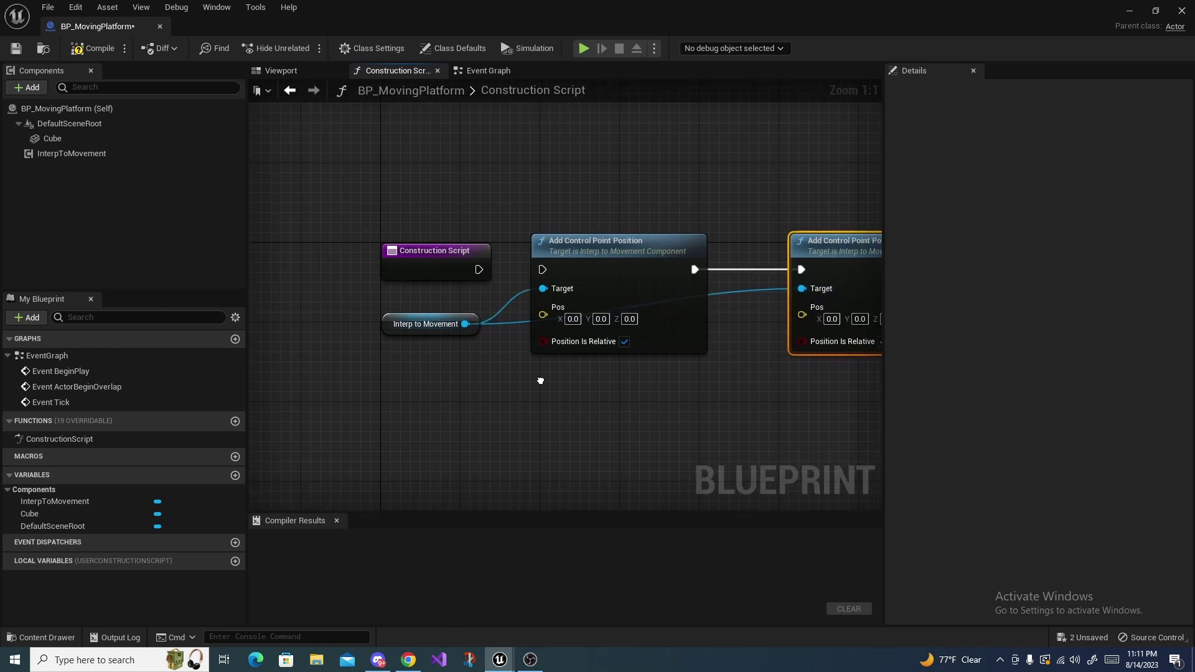
left_click_drag(480, 269, 542, 267)
right_click_drag(438, 415, 530, 398)
left_click(494, 306)
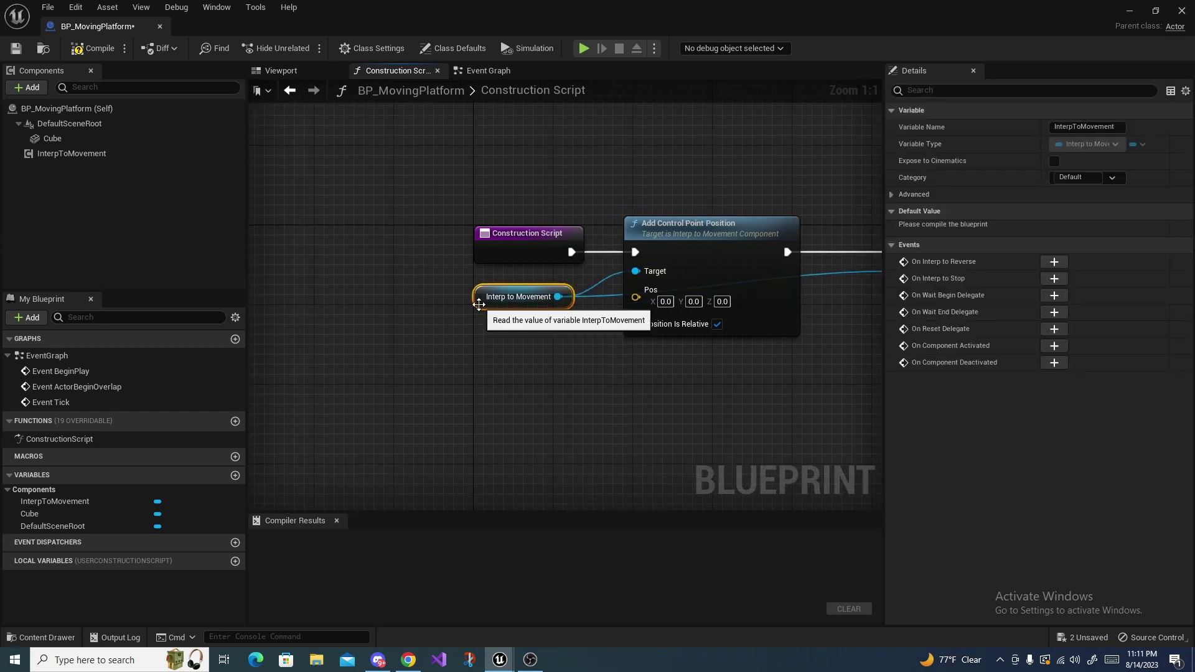
- Promote the first Add Control Point Position node's Pos pin to a variable named StartPosition and place its getter below Interp to Movement
right_click_drag(630, 367, 539, 401)
right_click(503, 333)
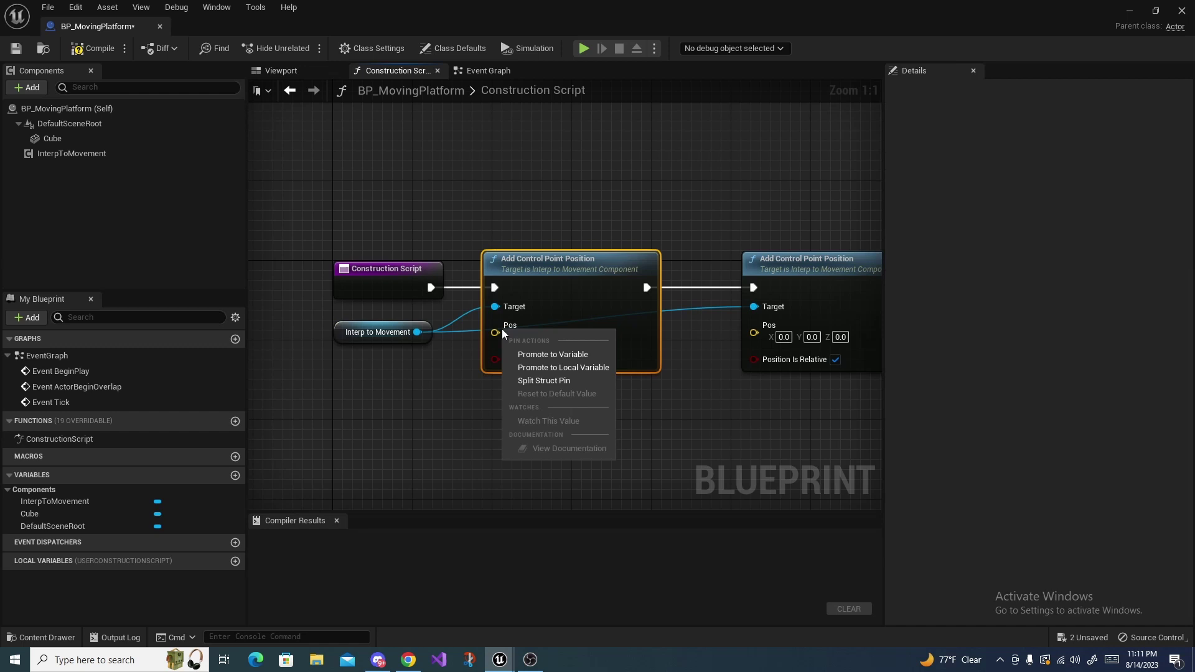
left_click(543, 353)
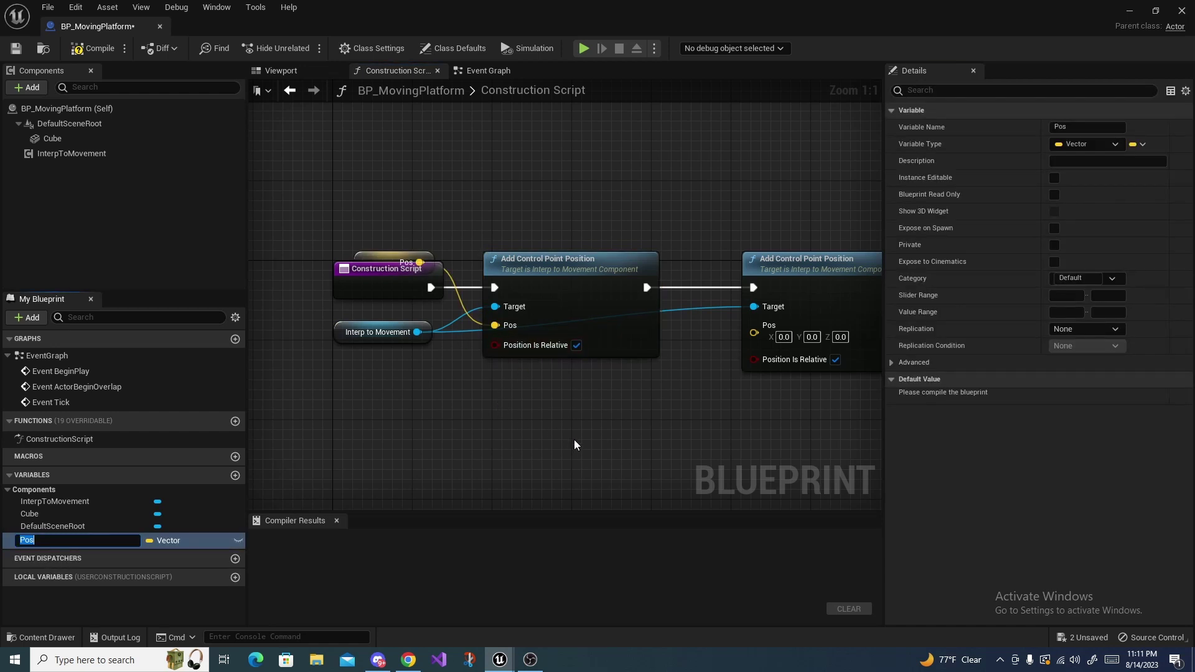
key("BackSpace")
type("Start")
key("Return")
left_click_drag(365, 256, 357, 375)
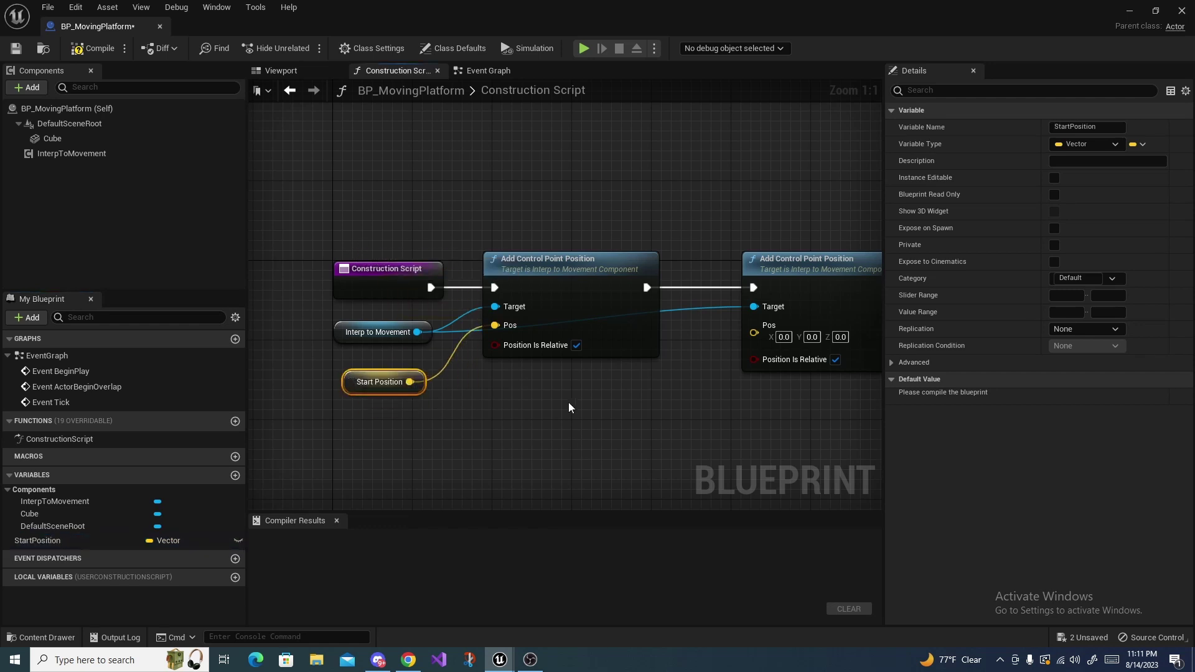
- Promote the second Add Control Point Position node's Pos pin to a variable named EndPosition and place its getter below the execution wire
right_click_drag(695, 354, 600, 356)
right_click(658, 335)
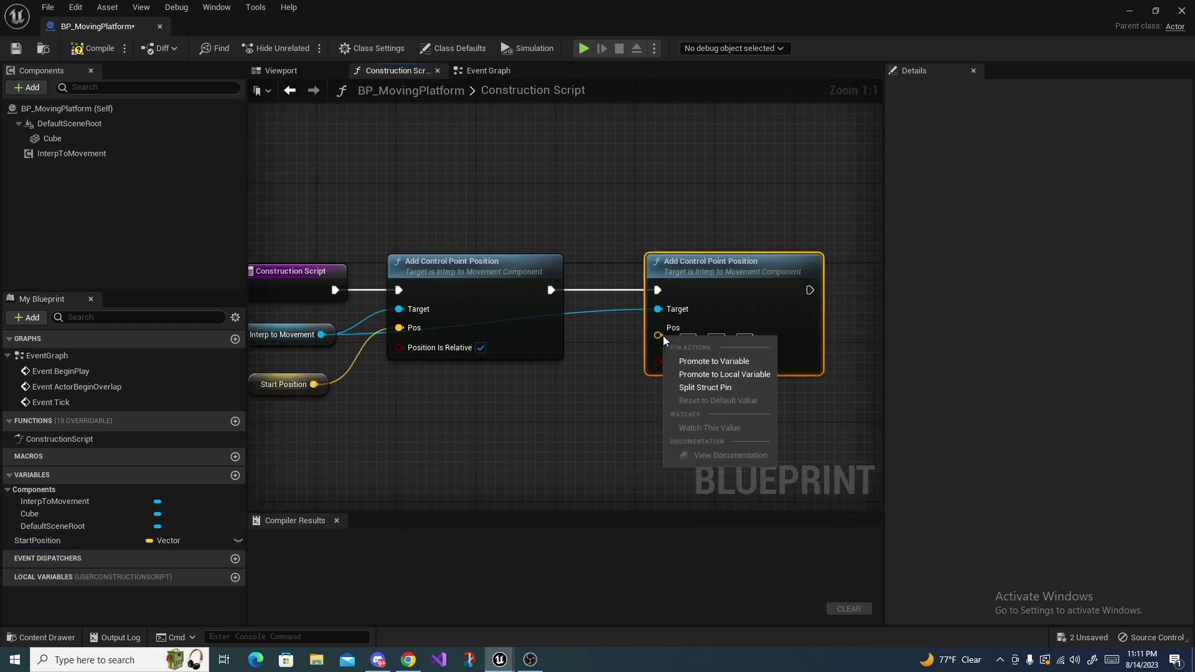
left_click(698, 361)
key("BackSpace")
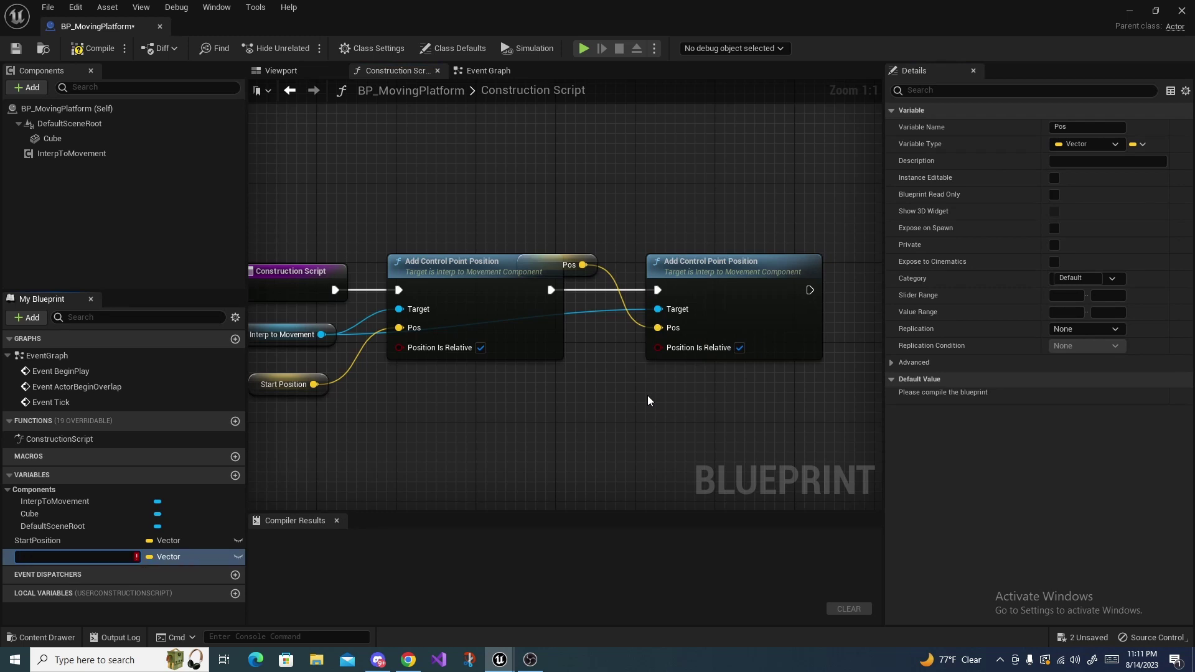
type("EndPosition")
key("Return")
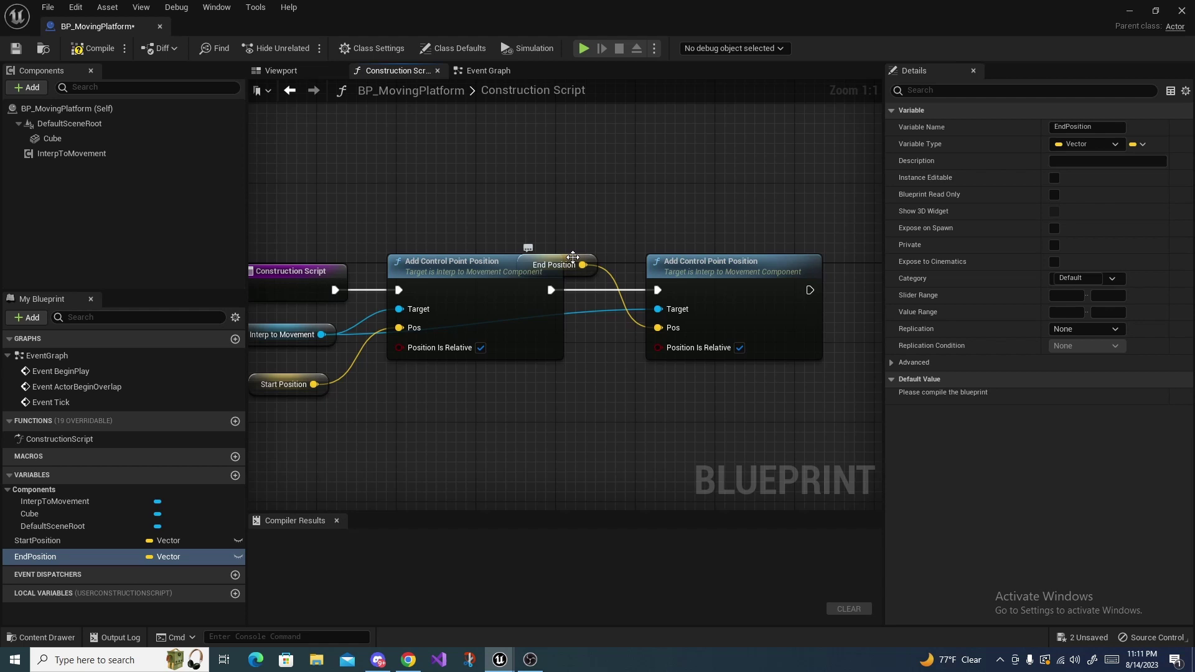
left_click_drag(573, 256, 541, 386)
left_click(561, 448)
right_click_drag(488, 385, 587, 360)
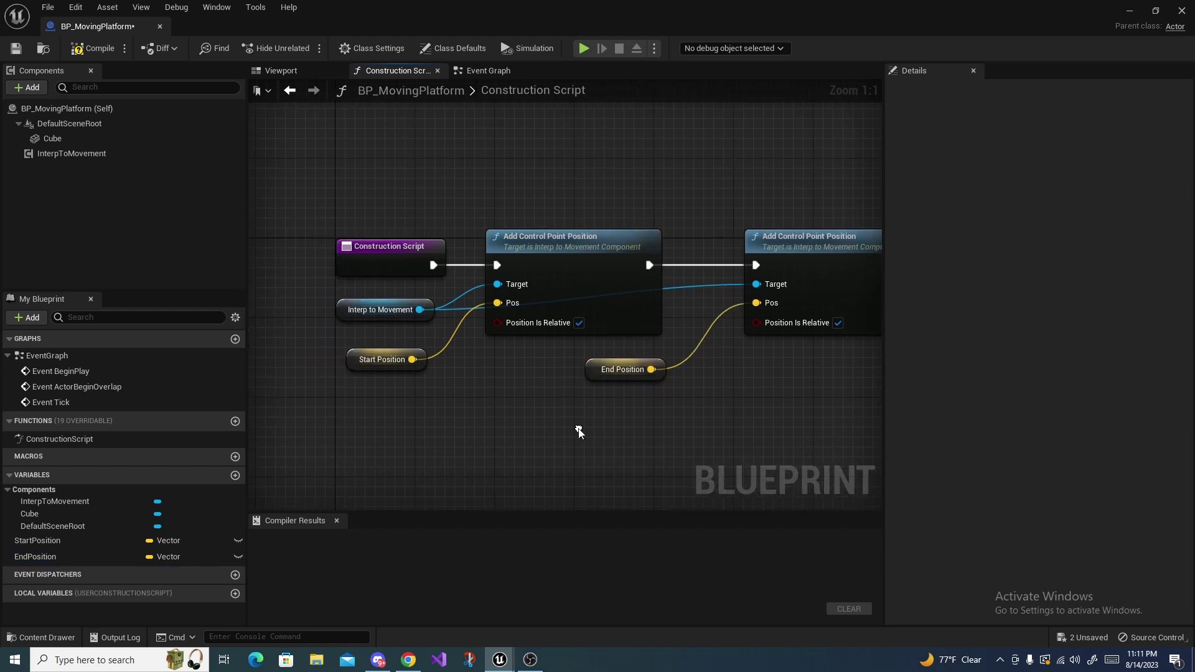
- Make the StartPosition and EndPosition variables Instance Editable and enable Show 3D Widget for both
left_click(52, 543)
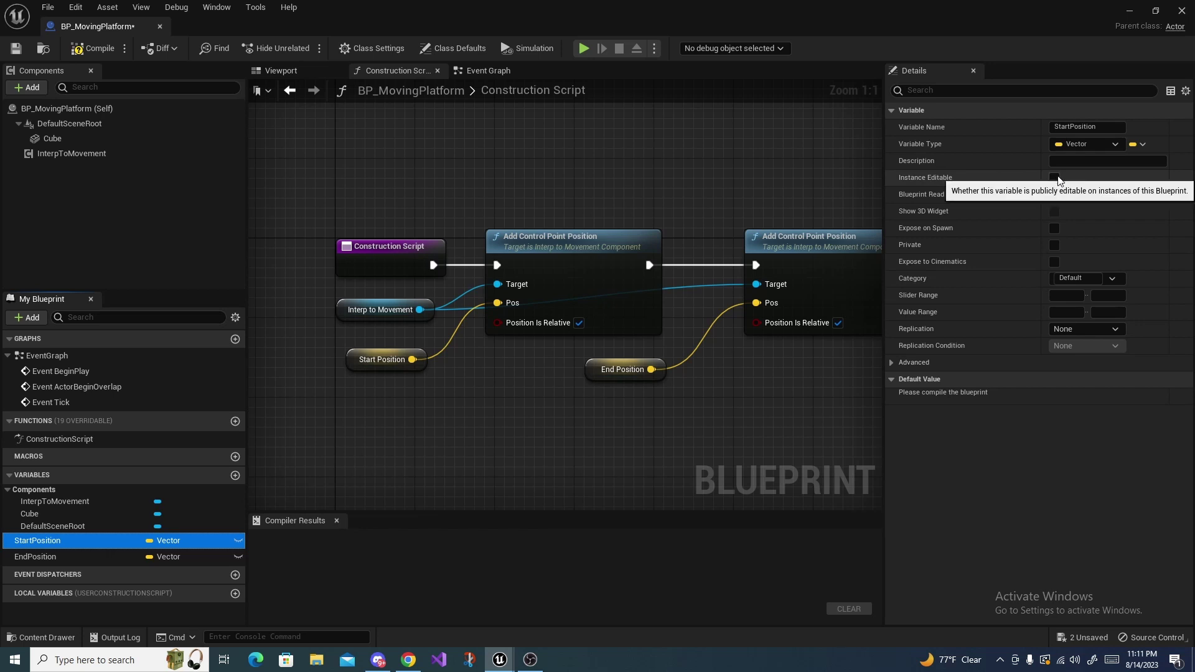
left_click(1054, 178)
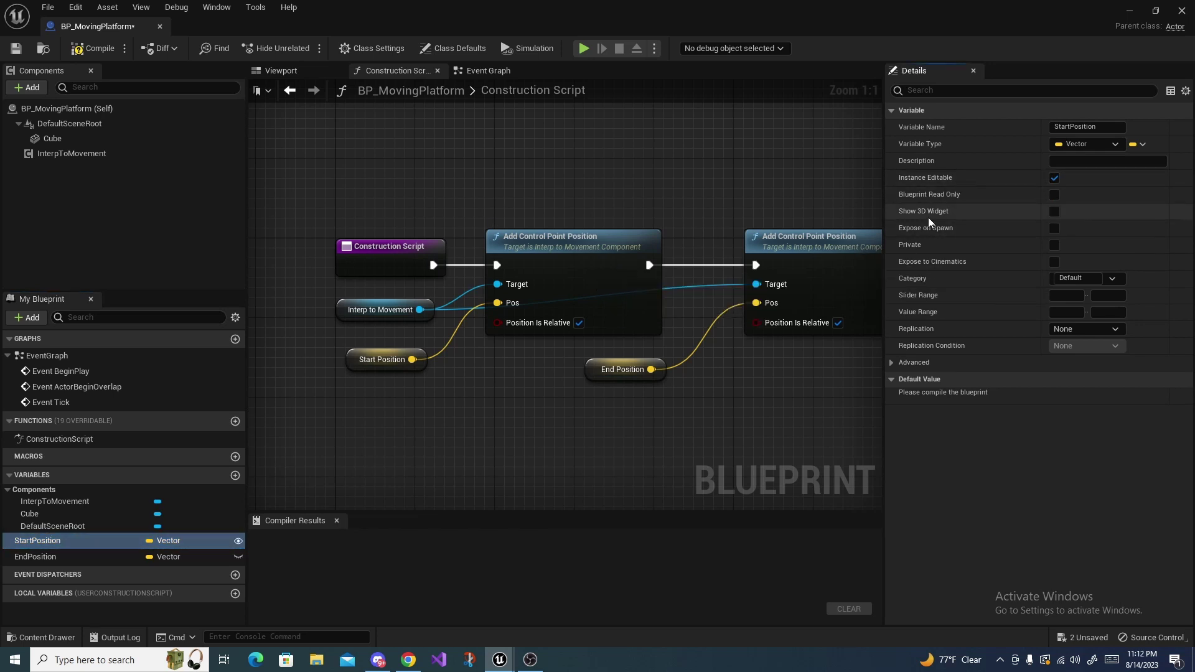
left_click(1051, 214)
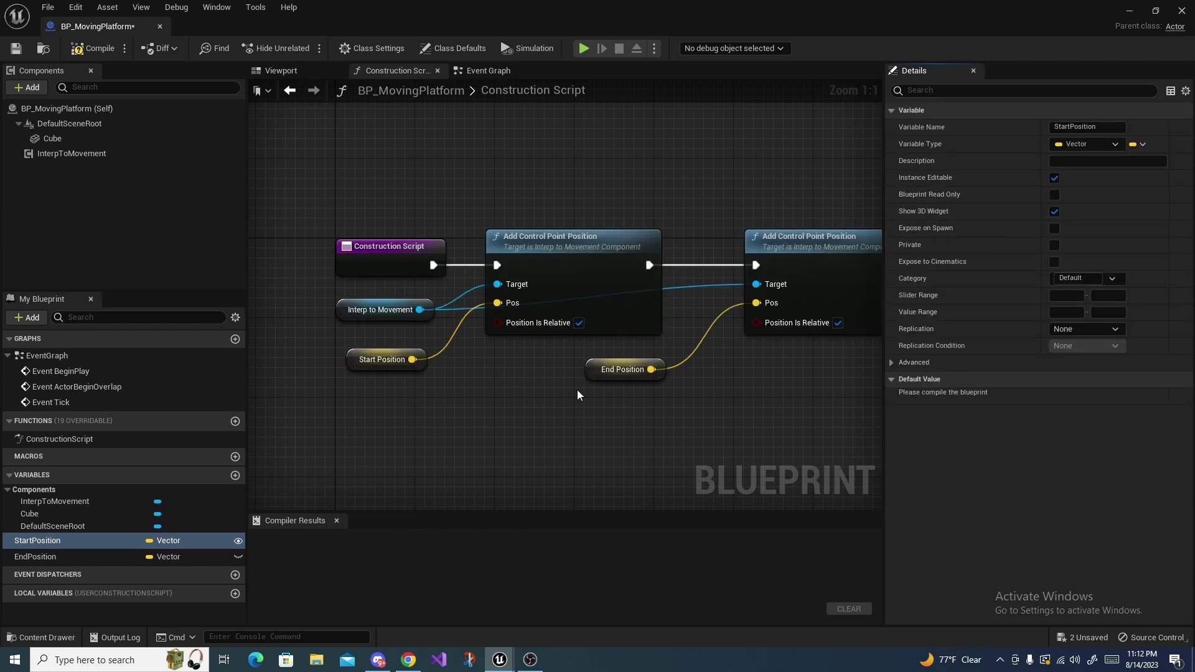
left_click(596, 373)
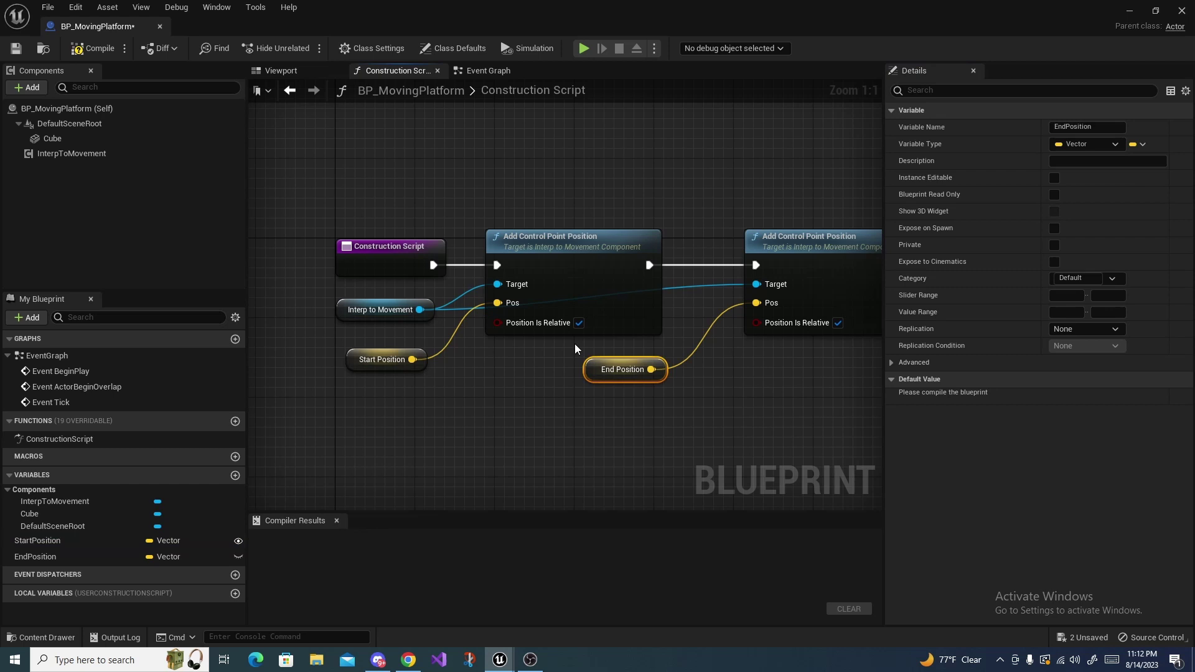
left_click(1054, 178)
left_click(1054, 212)
- Compile and save the BP_MovingPlatform Blueprint
scroll(582, 409, "down", 1)
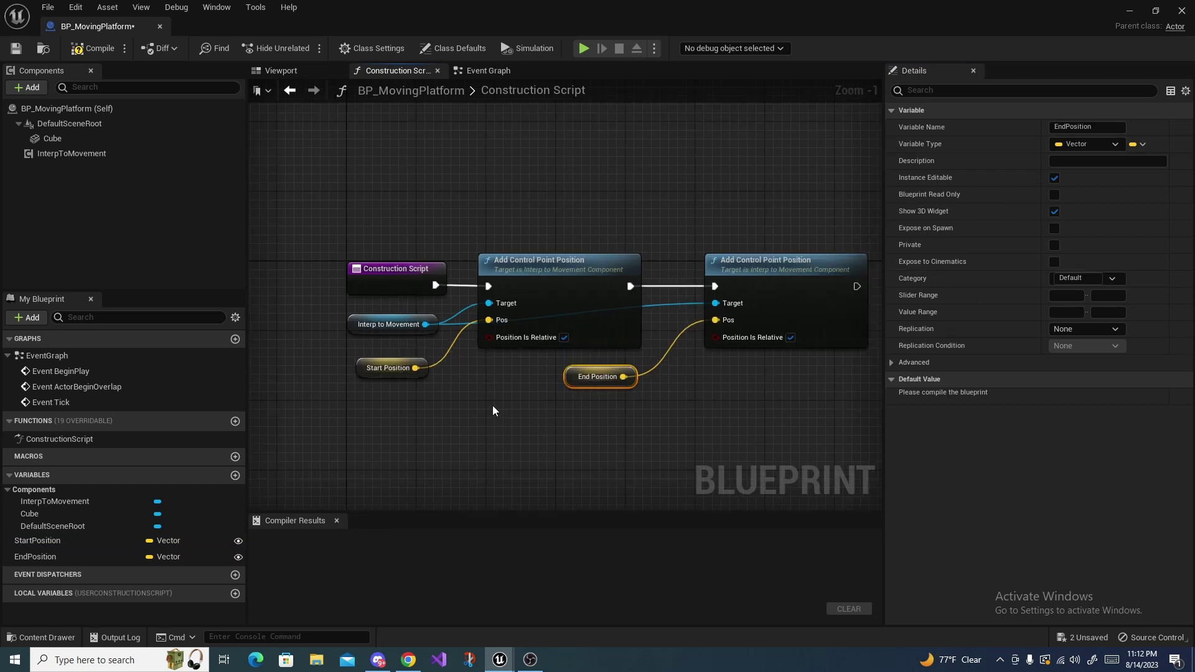
scroll(482, 407, "down", 2)
left_click(93, 48)
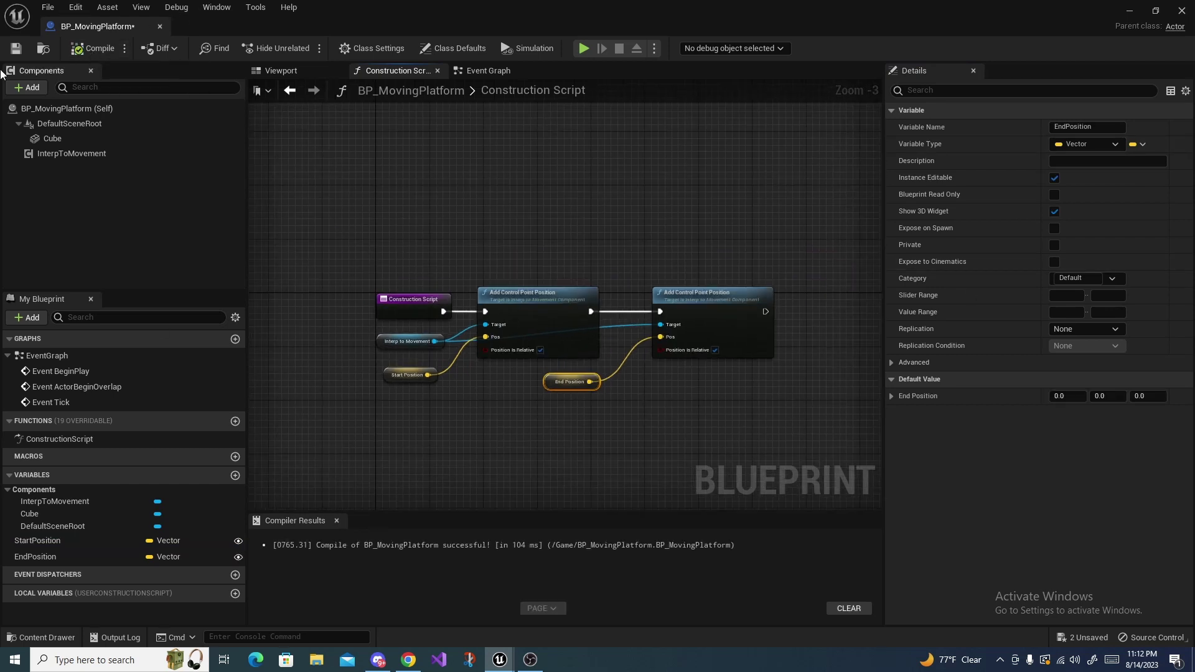
left_click(17, 50)
- Set the InterpToMovement component's Behaviour Type to Ping Pong and compile the Blueprint
left_click(64, 155)
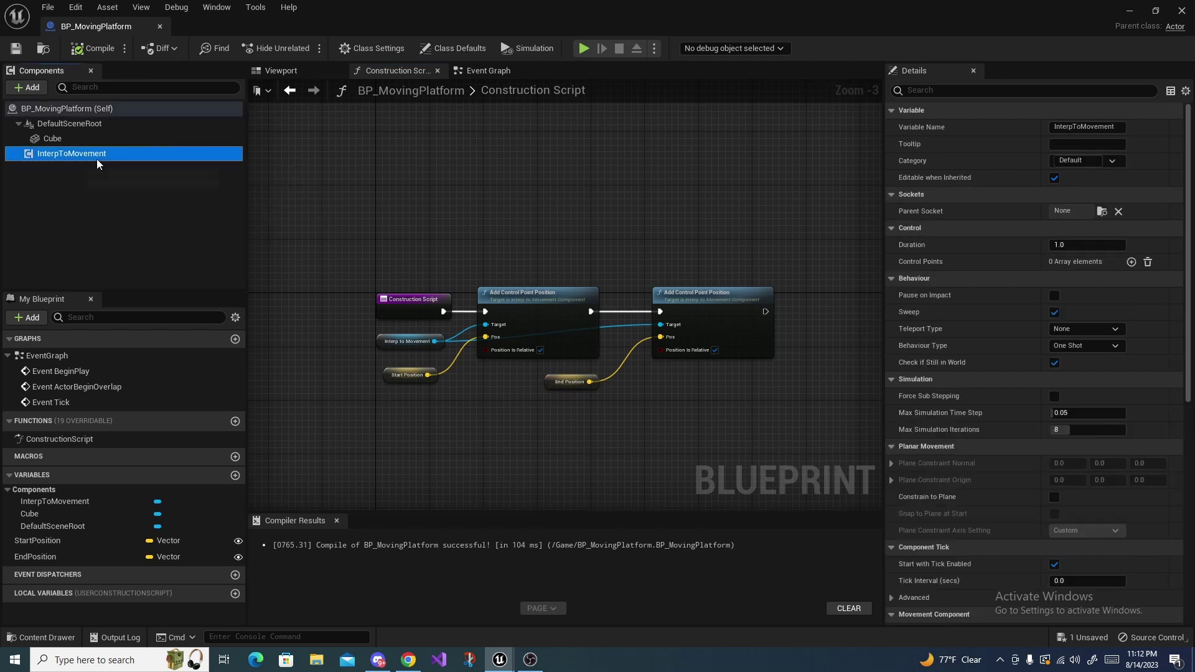
scroll(1107, 312, "down", 2)
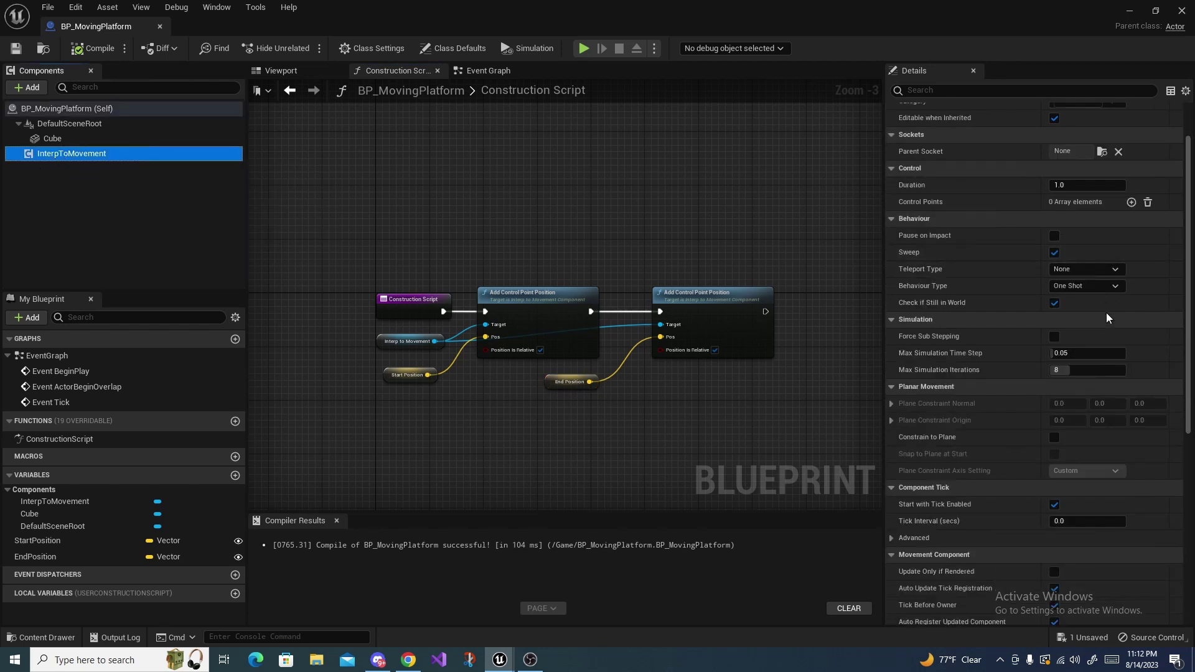
scroll(1107, 312, "up", 3)
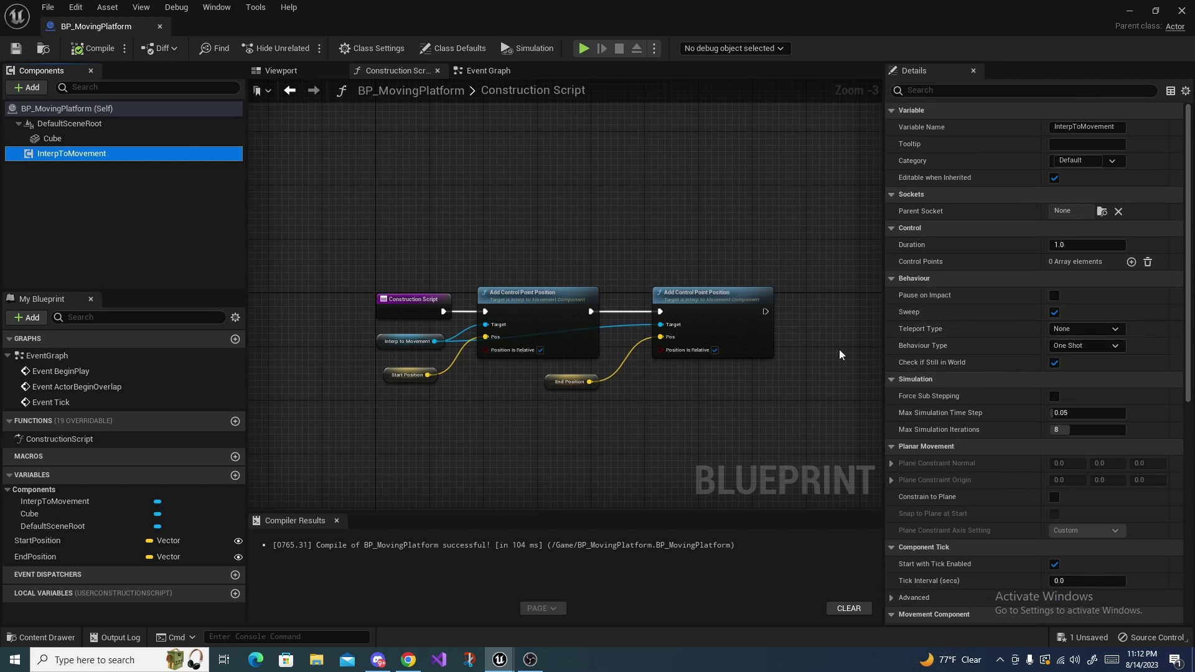
left_click(1089, 346)
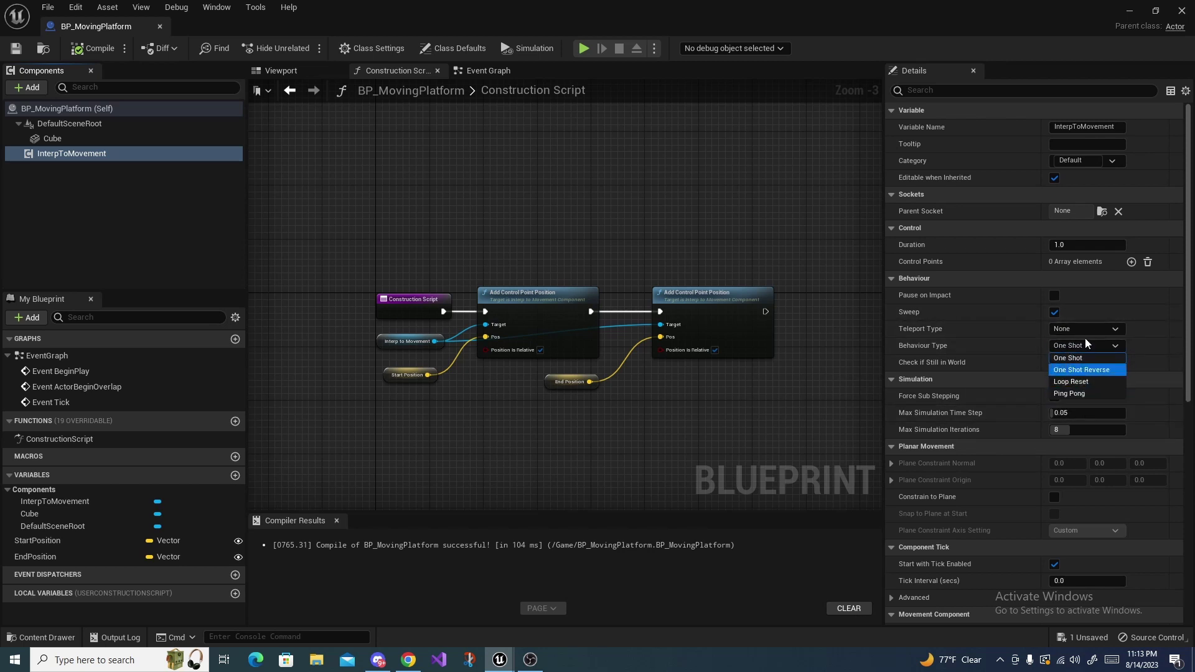
left_click(1068, 394)
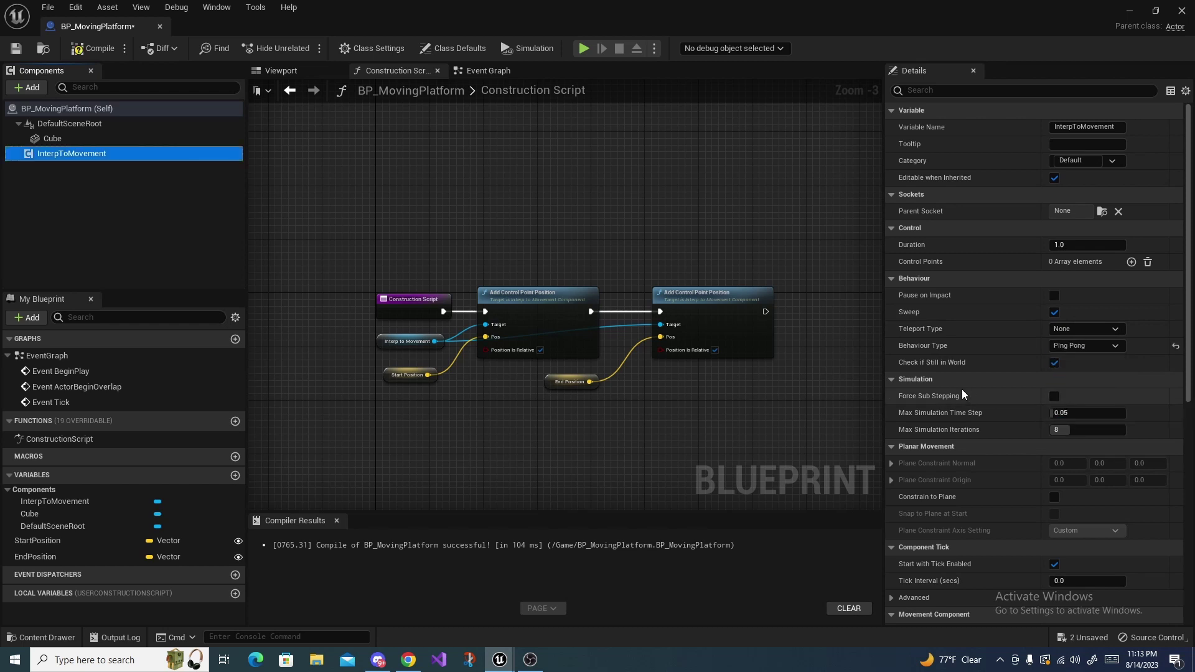
left_click(96, 49)
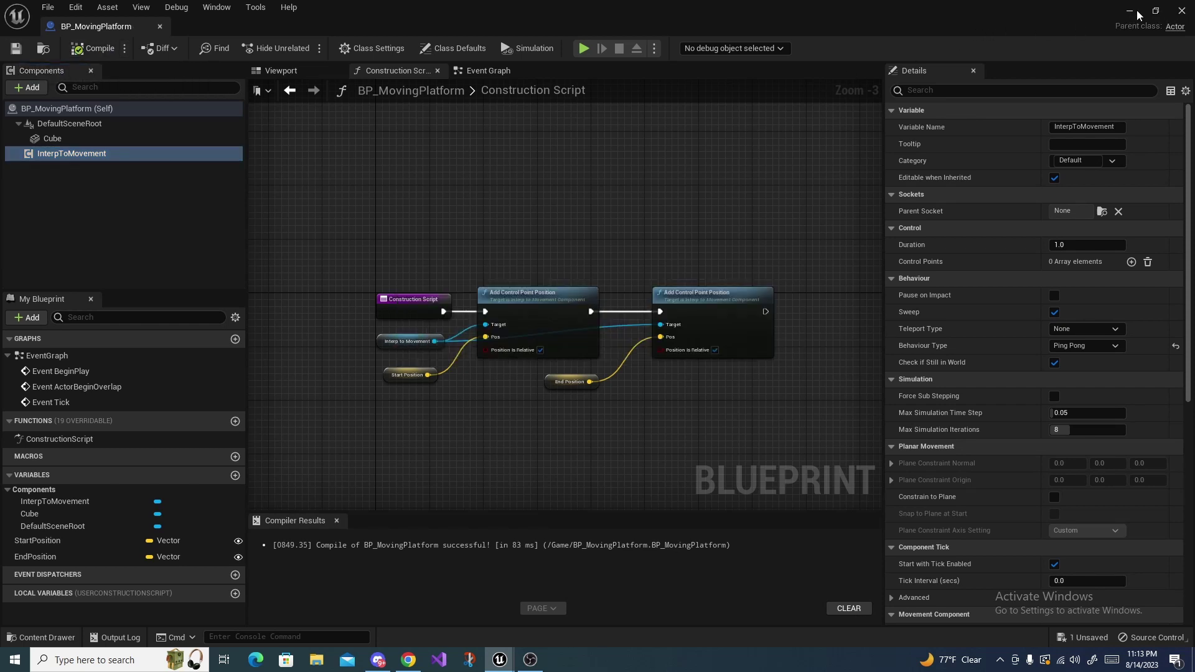
- Close the Blueprint editor and place a BP_MovingPlatform in the level at about X 1480, Y 1160, raised to Z 20
left_click(1181, 13)
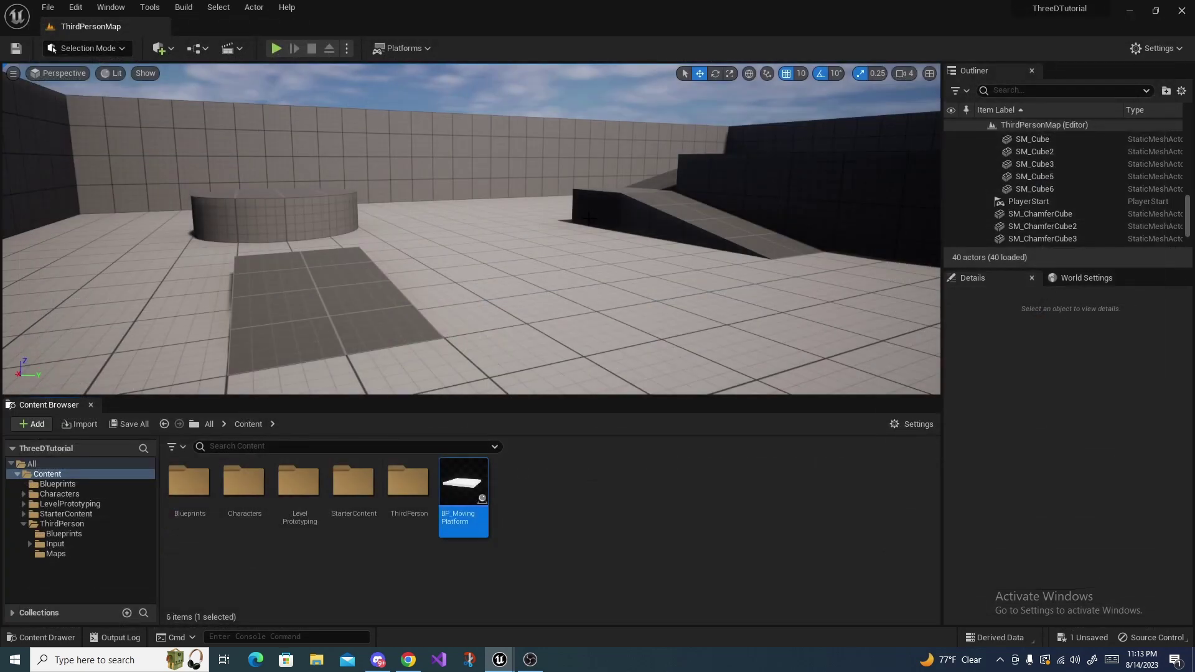
right_click_drag(589, 218, 597, 243)
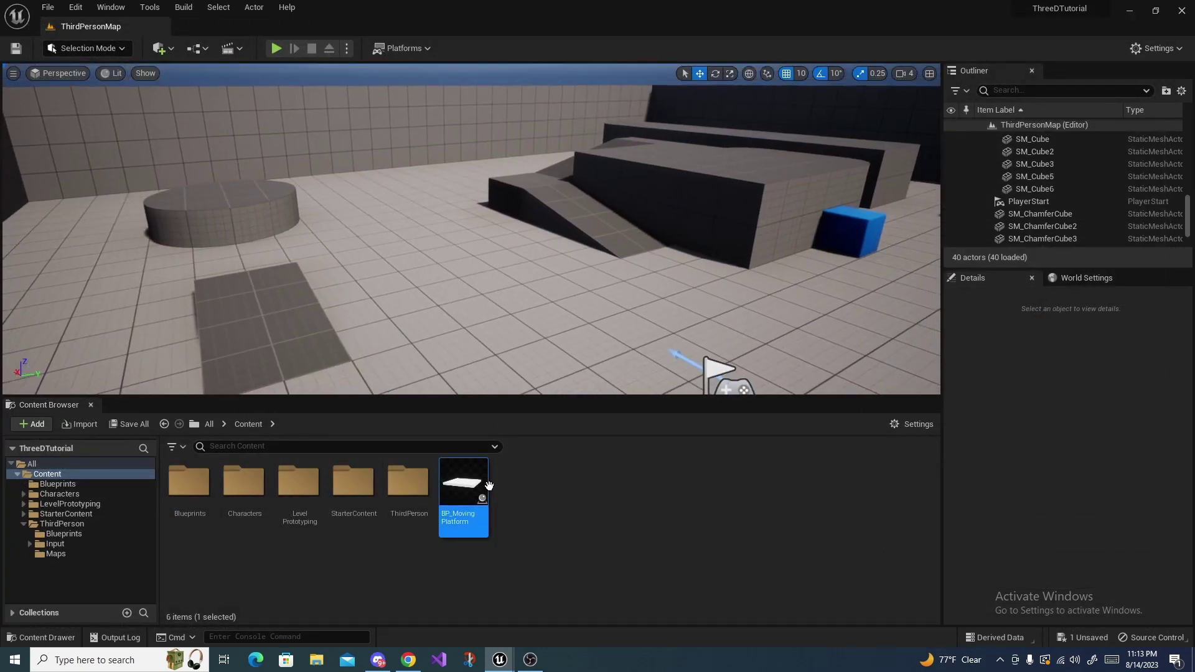
left_click_drag(489, 485, 502, 274)
right_click_drag(502, 274, 558, 235)
left_click_drag(516, 207, 518, 195)
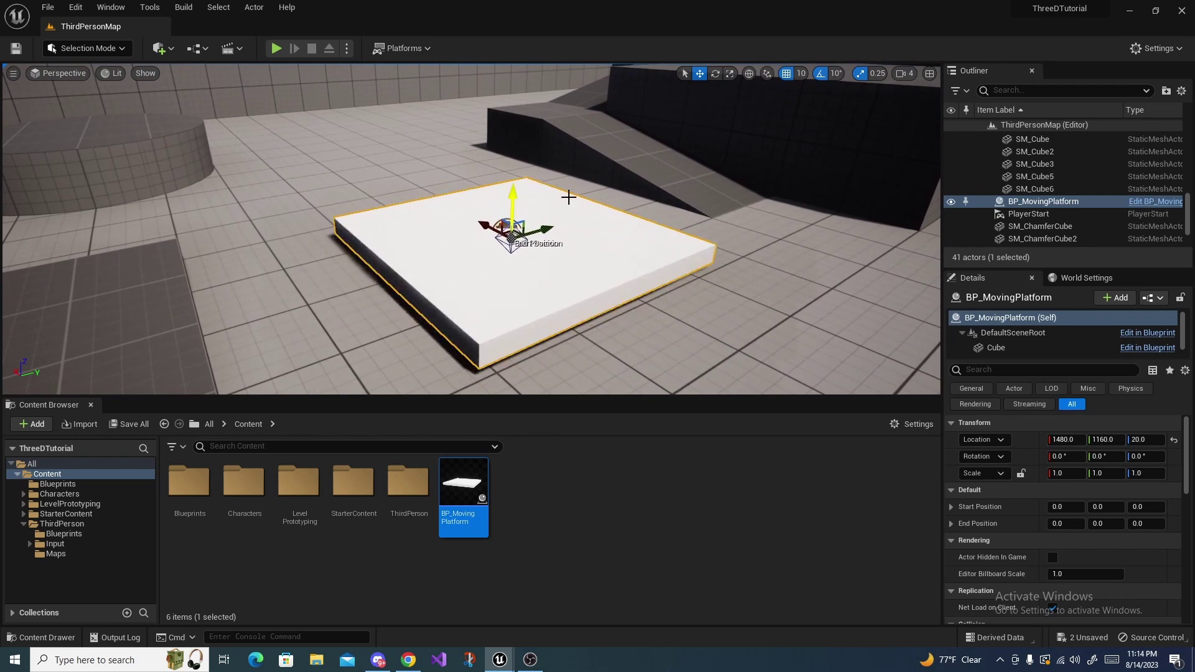
- Set the placed platform's Start Position X to about 414 and offset its End Position along negative X
right_click_drag(568, 196, 616, 205)
right_click_drag(692, 310, 734, 308)
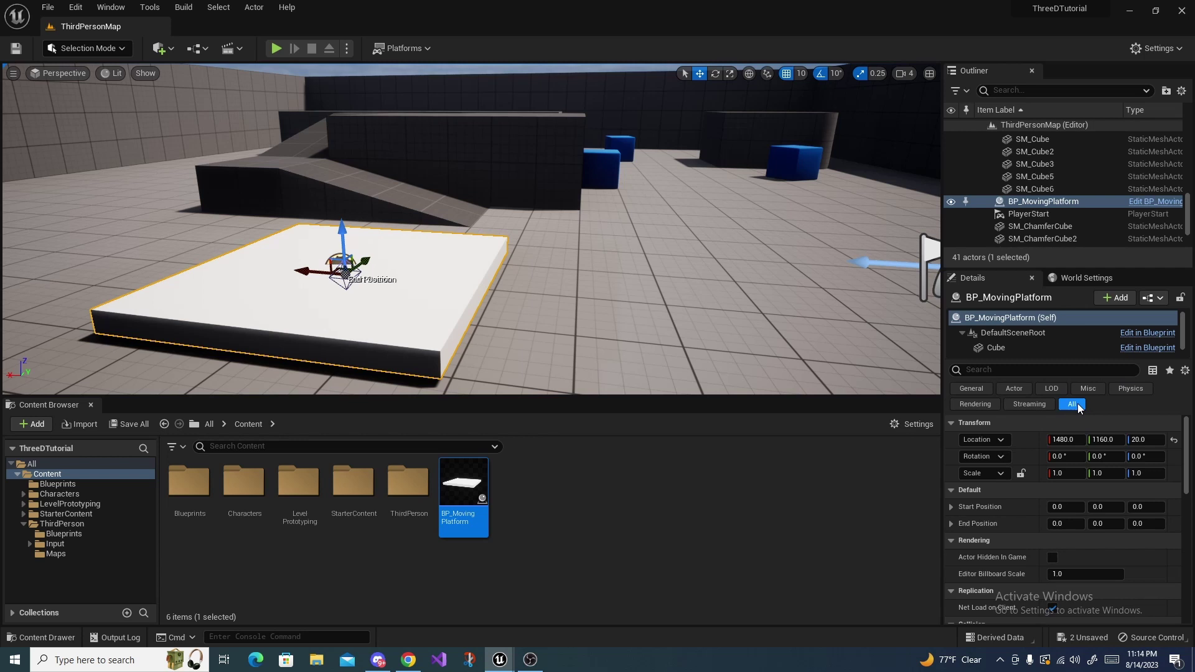
scroll(1030, 473, "down", 1)
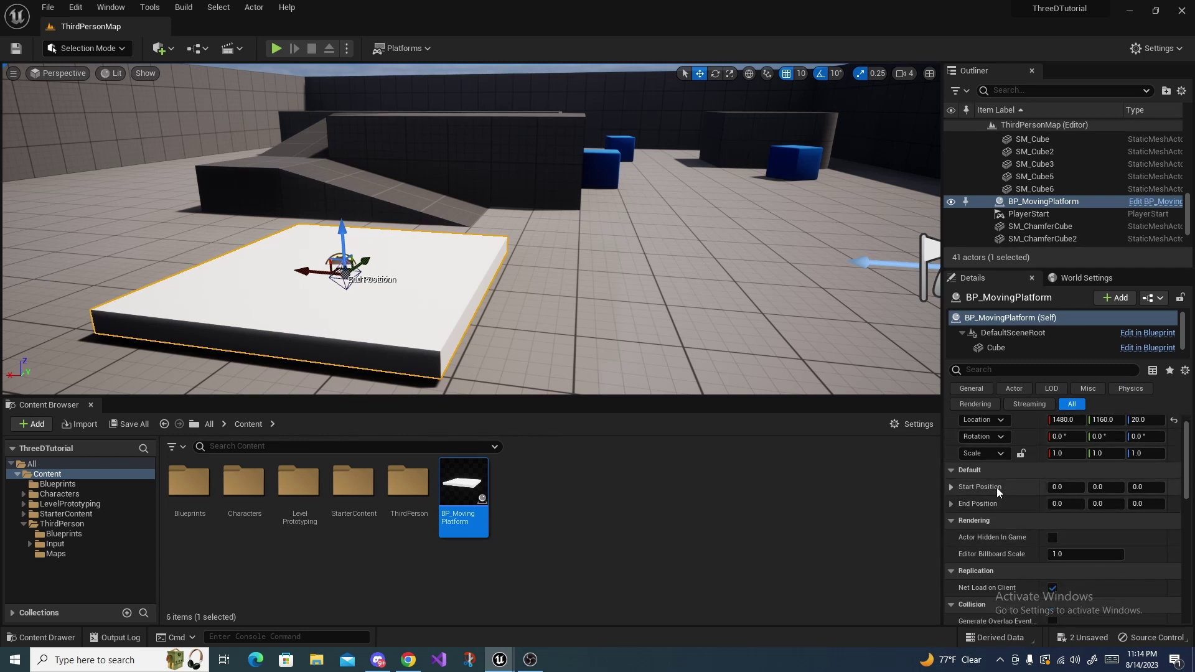
left_click(1061, 483)
left_click_drag(1060, 485, 1096, 485)
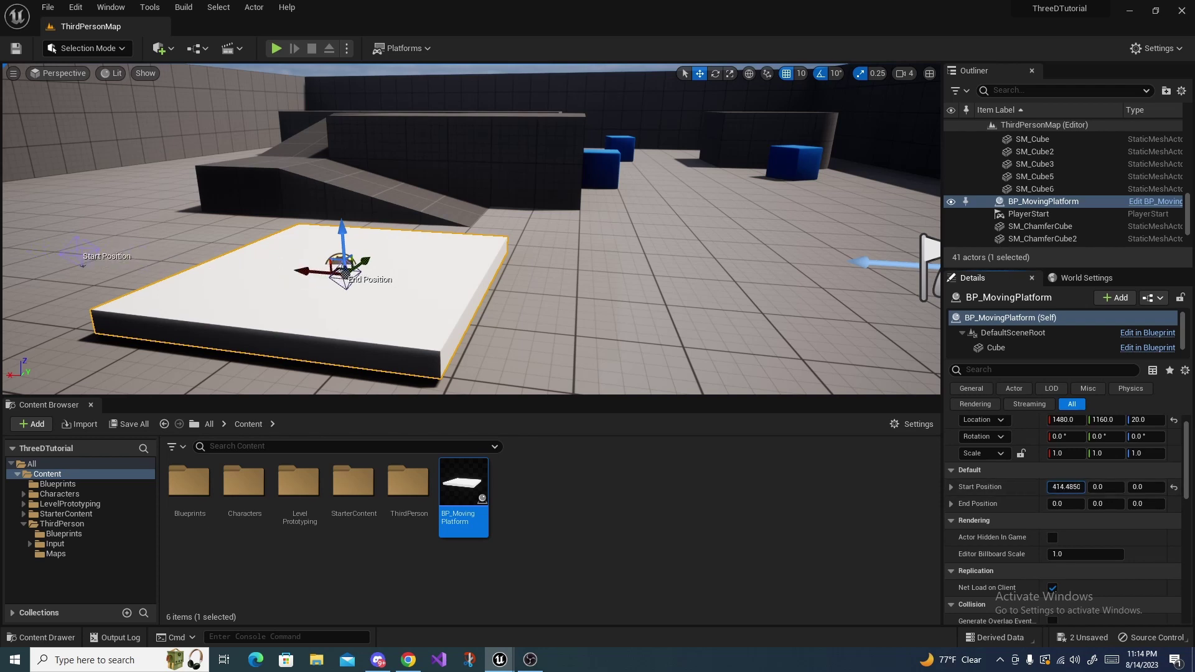
key("s")
right_click_drag(586, 258, 507, 255)
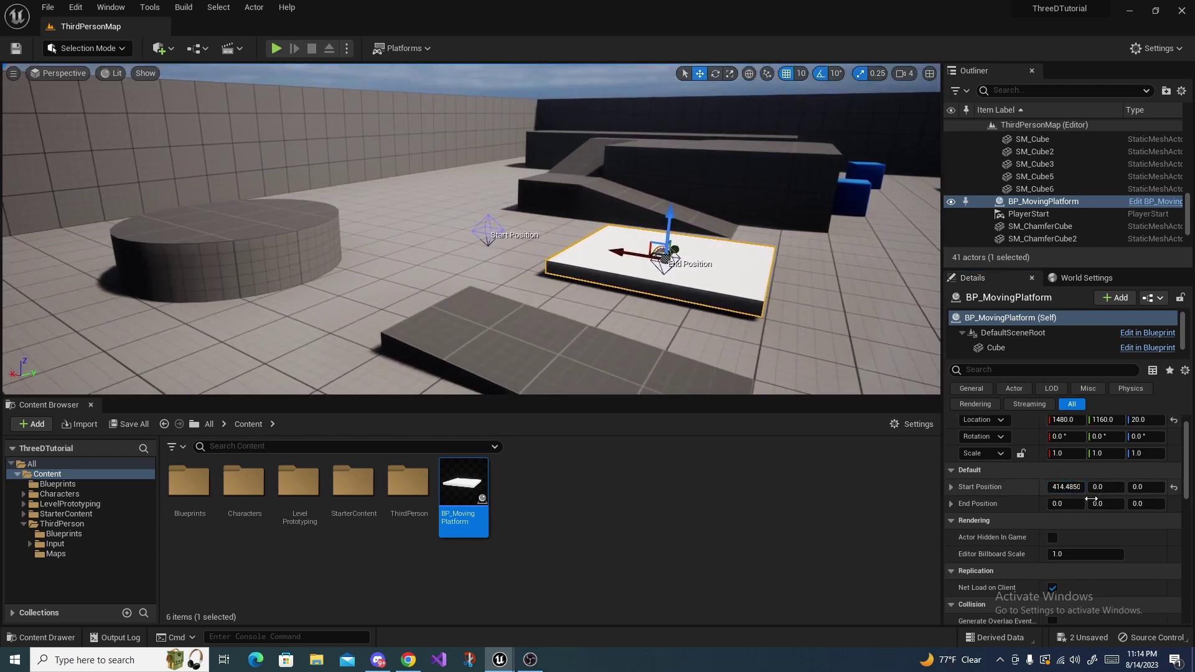
left_click_drag(1065, 501, 1058, 501)
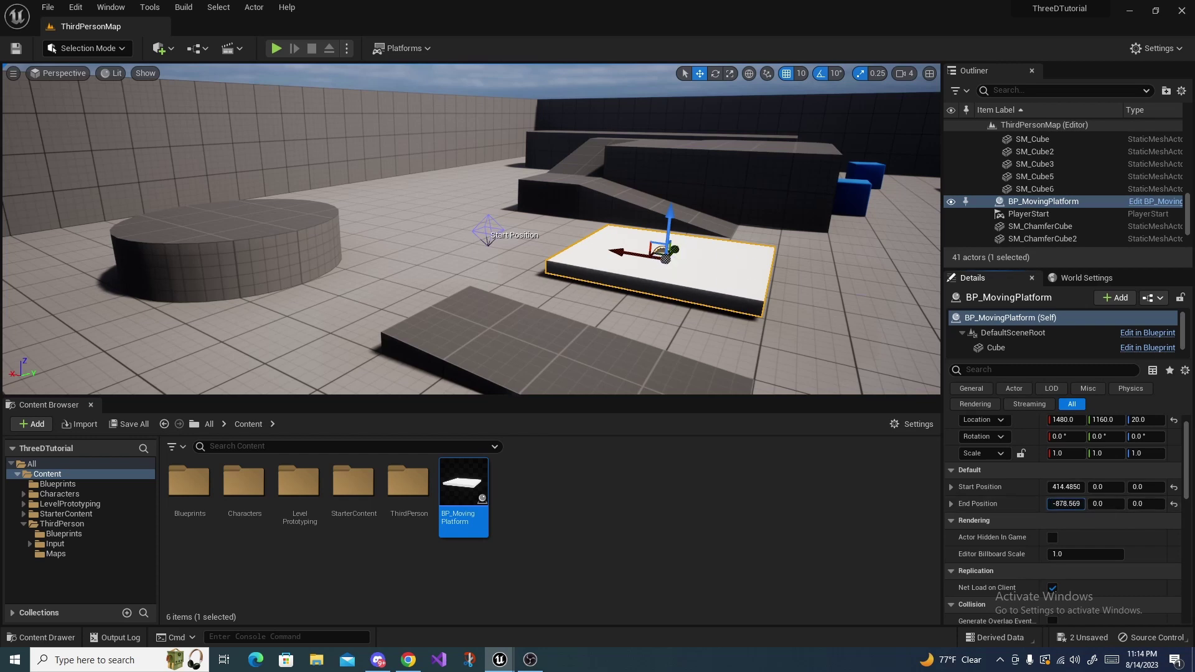
- Move the platform's Start Position widget in the level to about X 804 and raise it to Z 170
key("w")
right_click_drag(715, 263, 676, 273)
left_click(534, 204)
right_click_drag(608, 211, 579, 187)
key("d")
right_click_drag(565, 259, 423, 259)
left_click_drag(590, 297, 602, 158)
right_click_drag(601, 158, 783, 194)
key("a")
left_click_drag(641, 191, 310, 190)
- Move the platform's End Position widget in the level to about X -792, Y 340
right_click_drag(310, 190, 604, 349)
key("a")
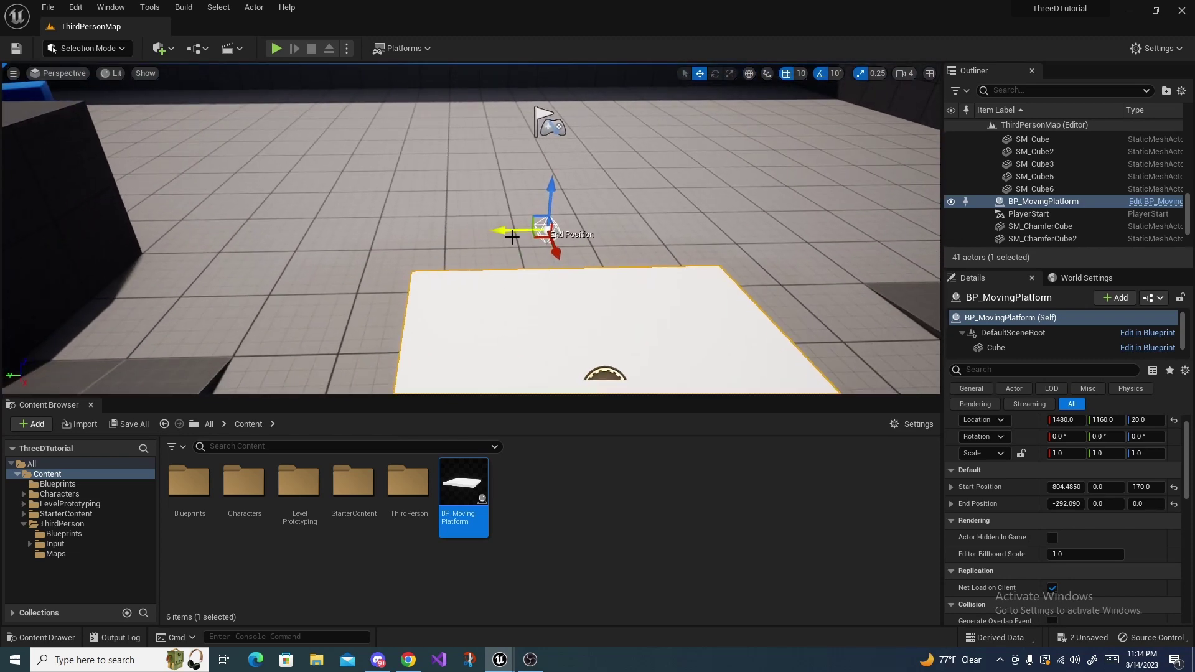
right_click_drag(348, 133, 200, 149)
key("s")
key("w")
key("a")
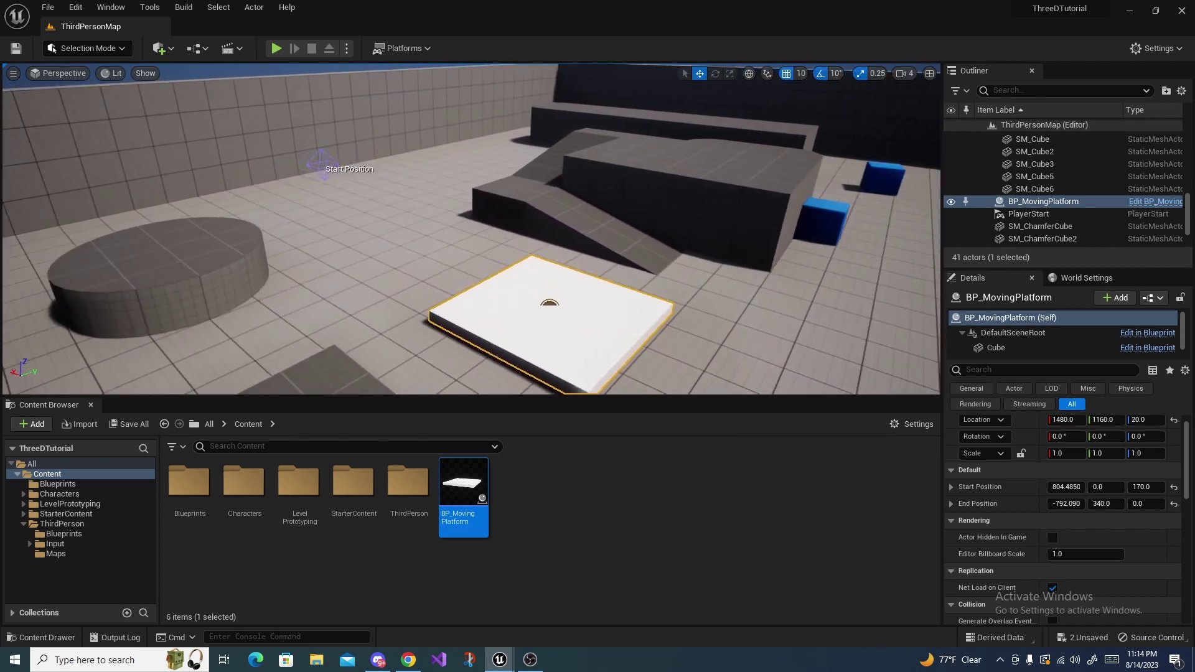
right_click_drag(516, 212, 516, 212)
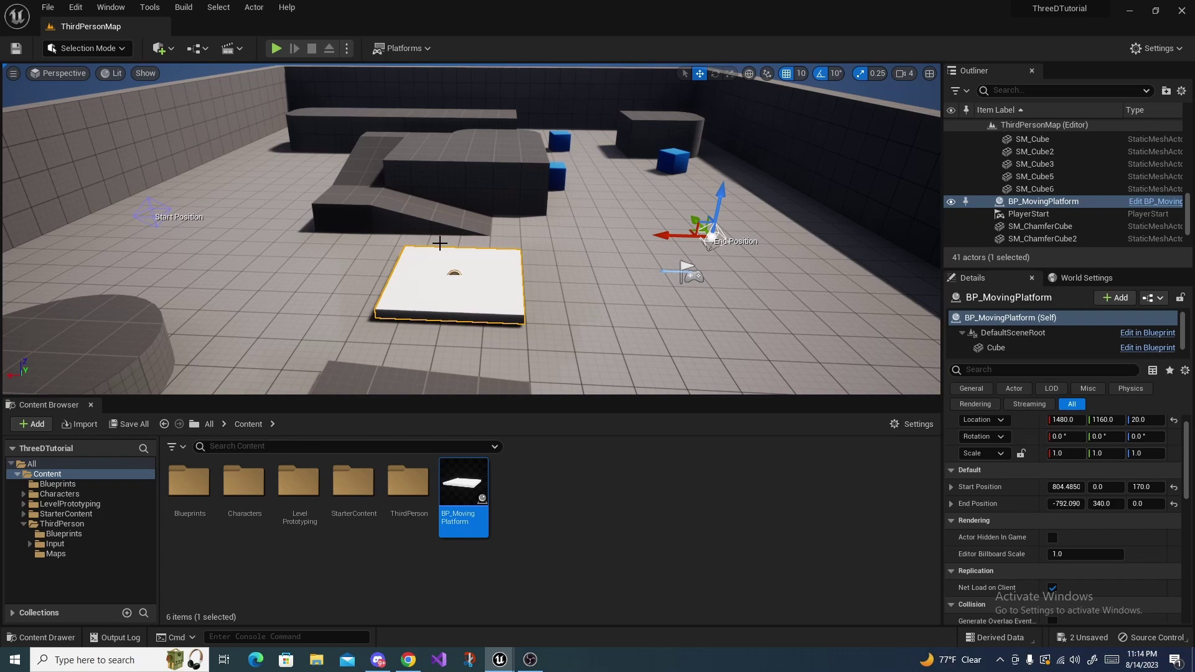
- Play-test the level by jumping the character onto the moving platform and riding it, and end the play session
key("alt+p")
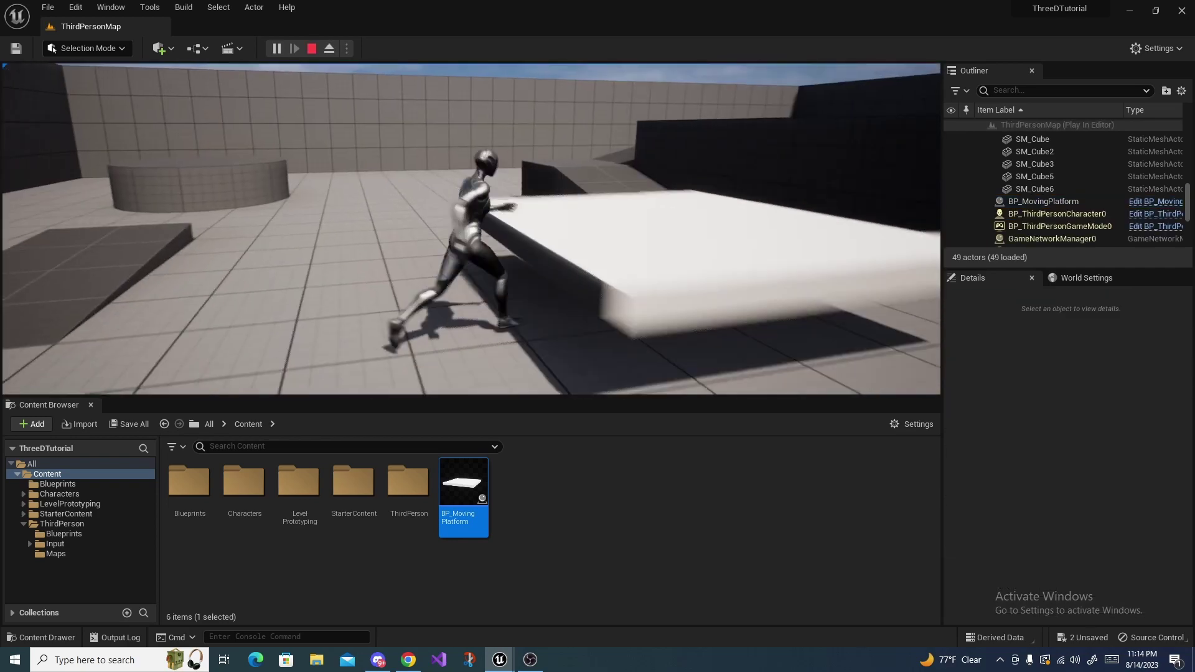
key("s")
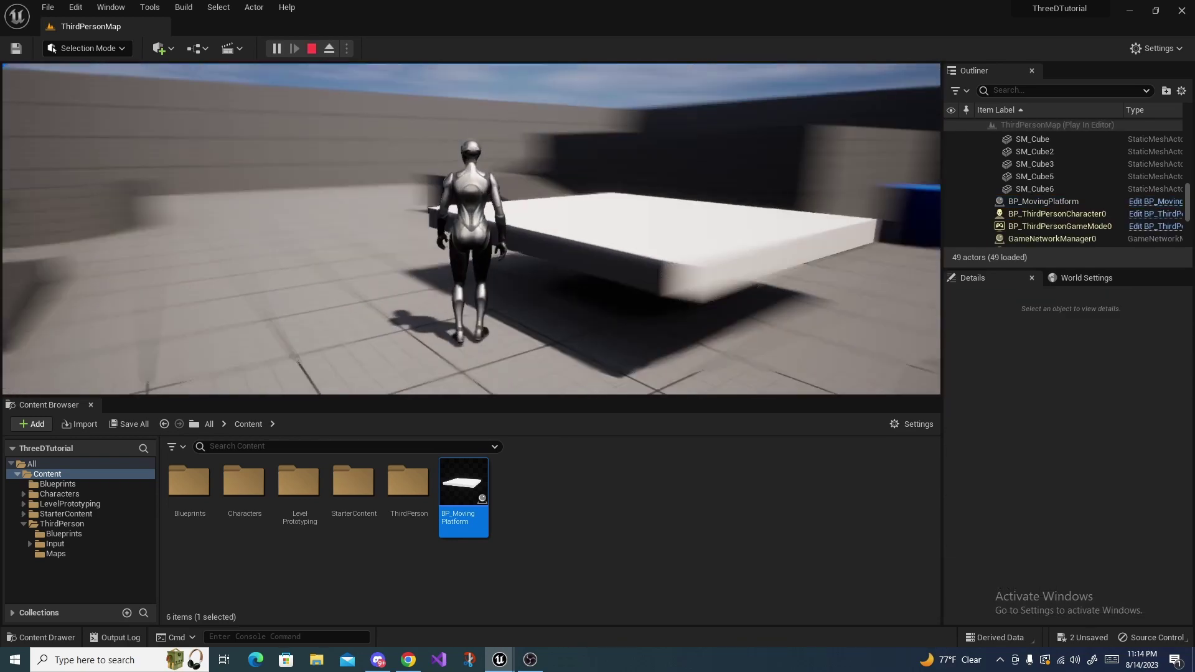
key("w")
key("space")
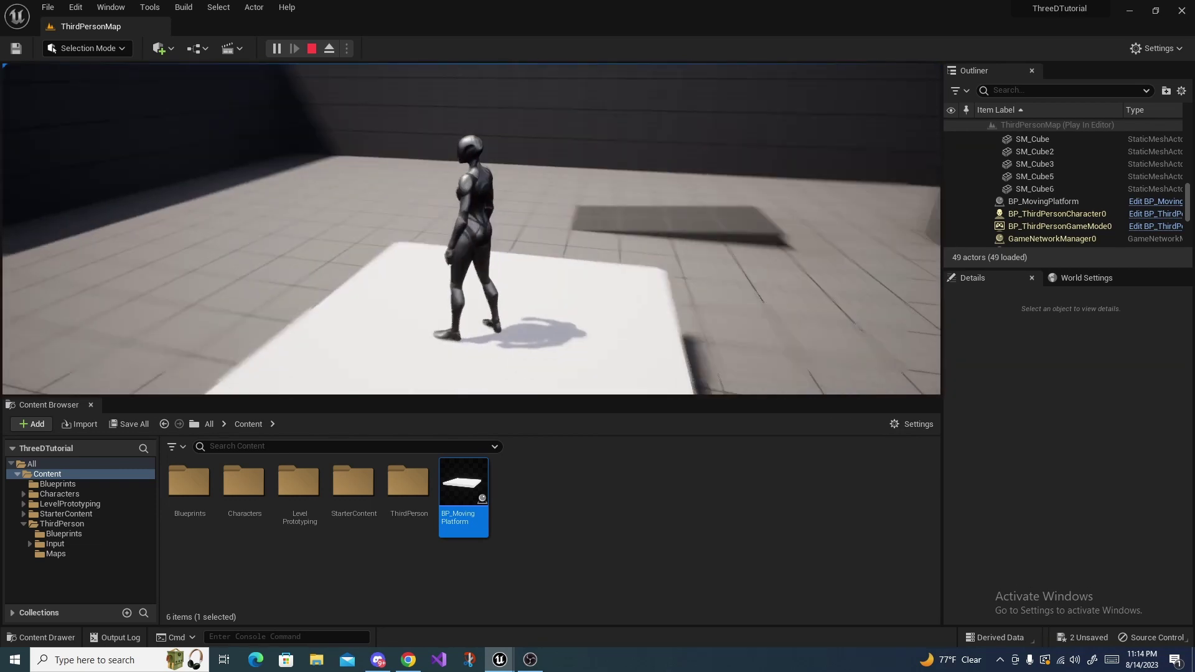
key("a")
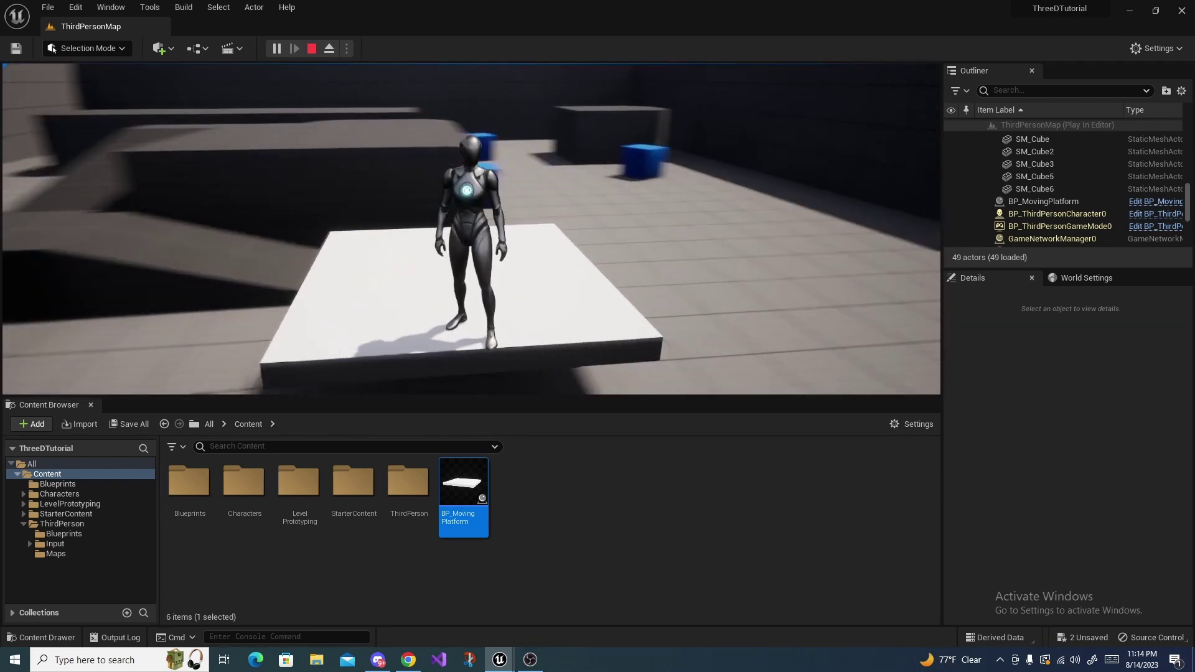
key("a")
key("a")
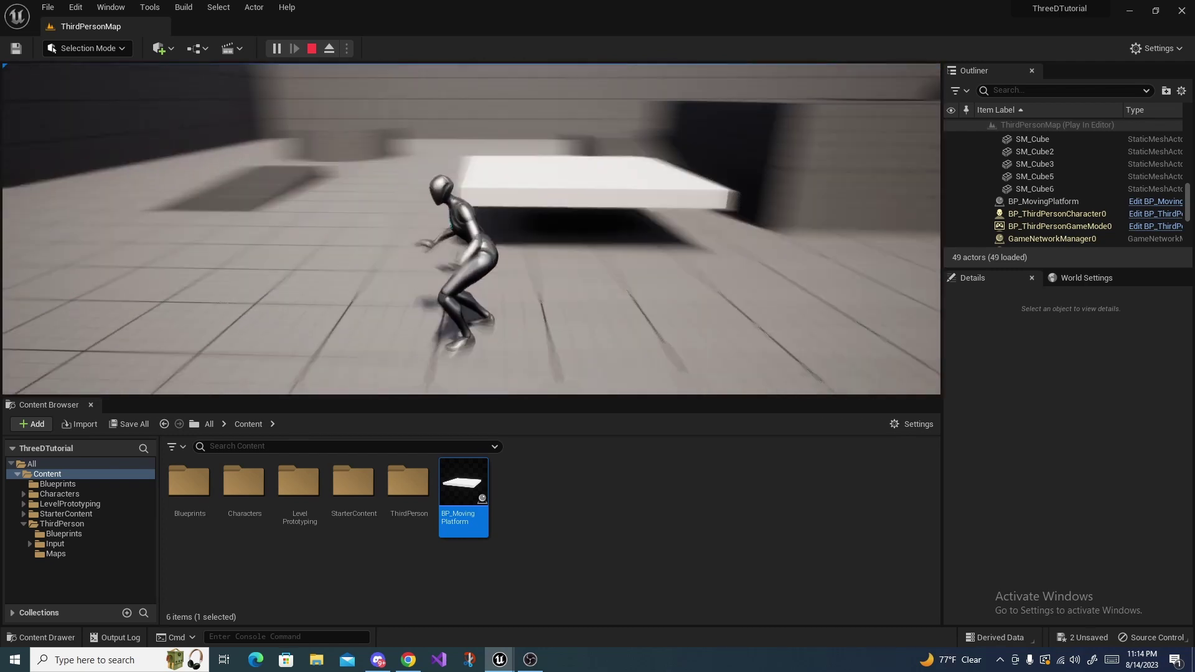
key("Escape")
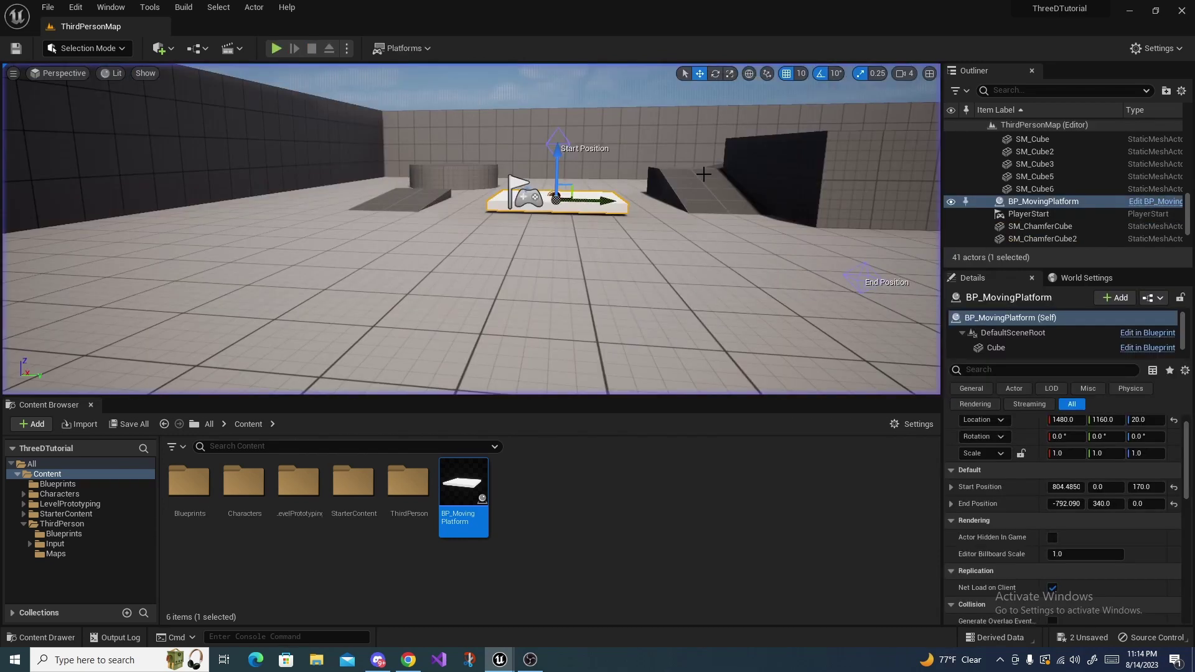
- Open the BP_MovingPlatform Blueprint and set the InterpToMovement component's Duration to 3.0
double_click(464, 472)
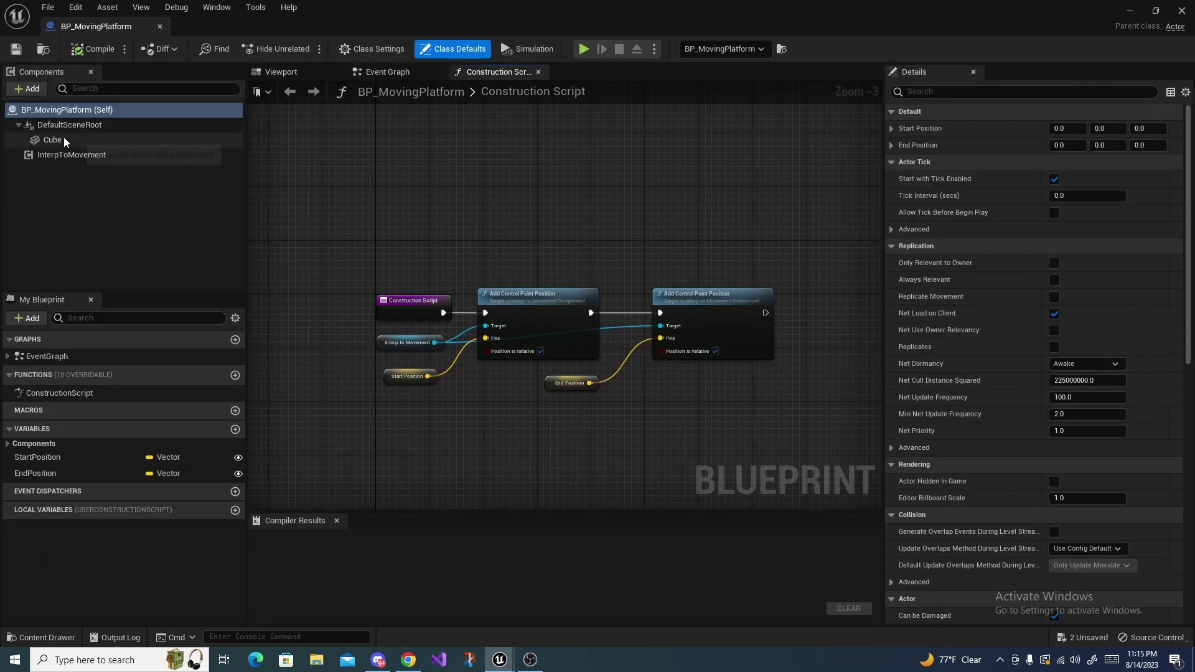
left_click(80, 155)
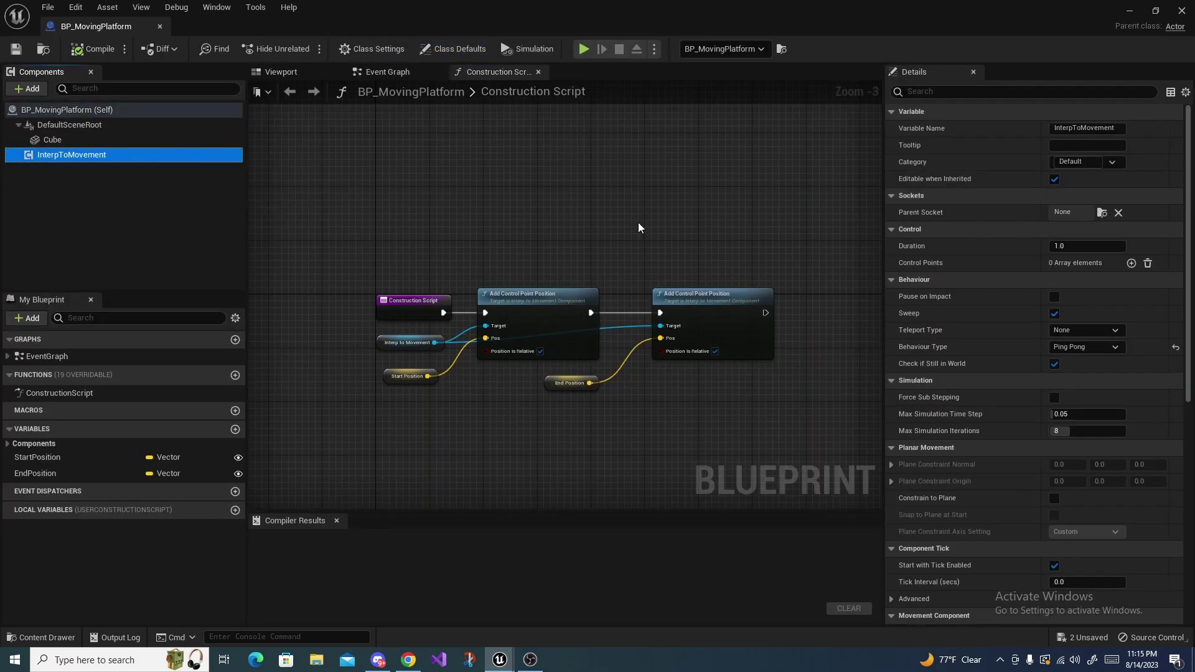
left_click(1085, 247)
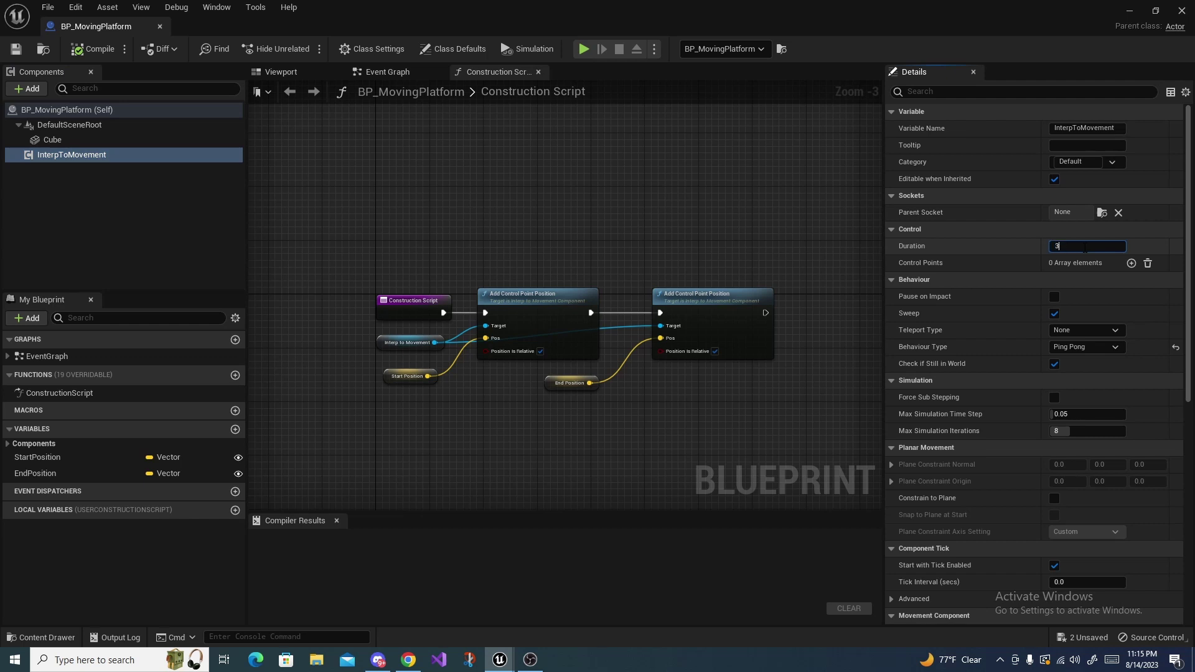
key("Return")
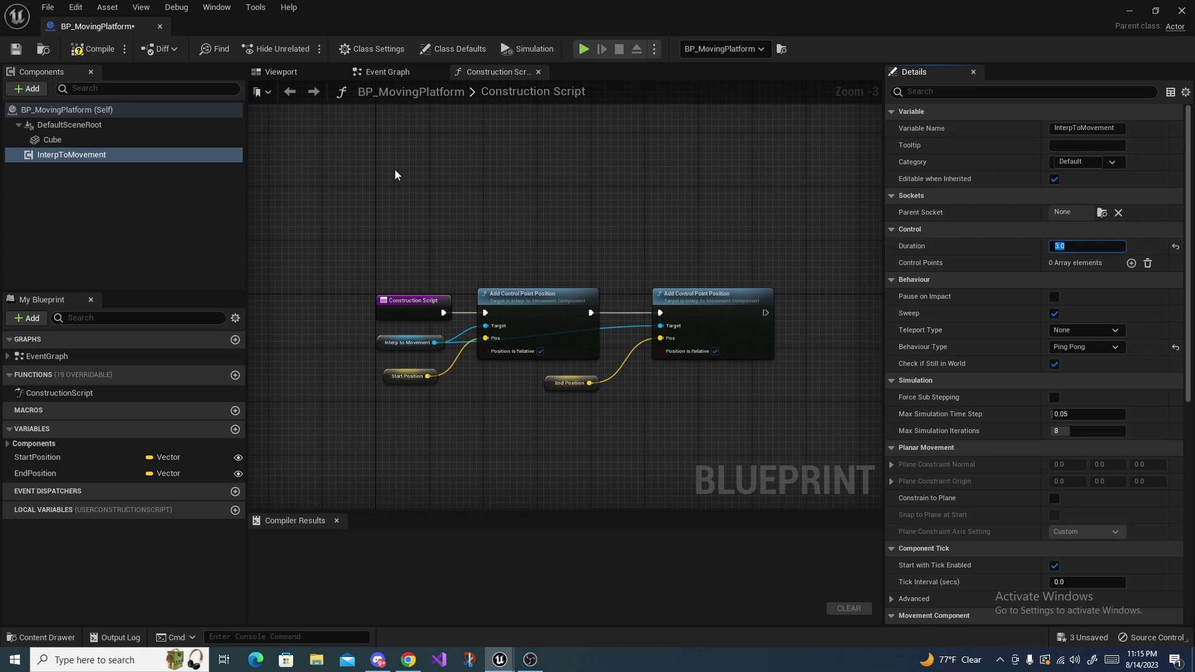
- Compile and save the BP_MovingPlatform Blueprint, and close its editor
left_click(88, 51)
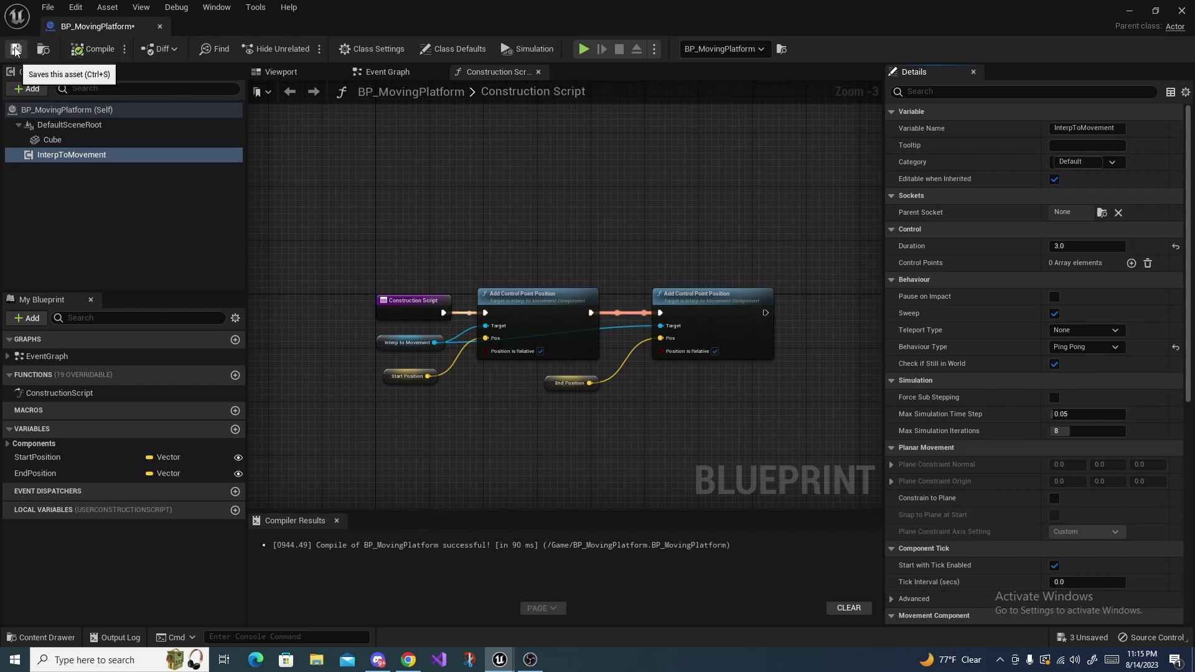
left_click(15, 50)
left_click(1180, 11)
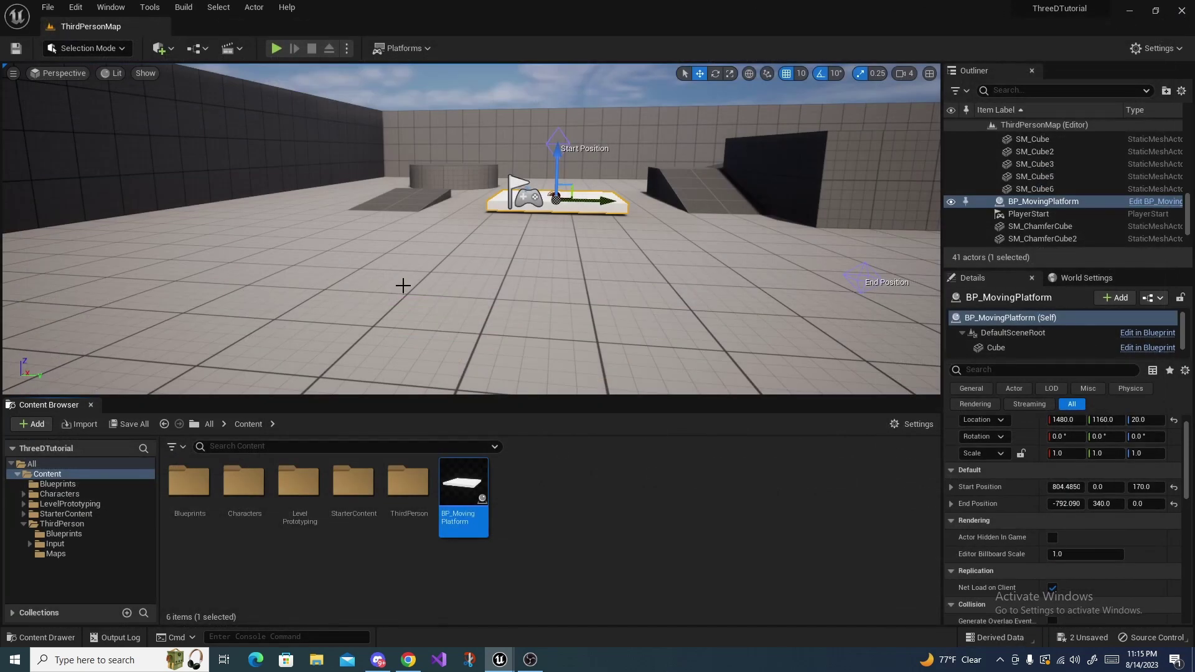
- Play the level again and ride the moving platform with the character to check its speed between the two positions
left_click(275, 48)
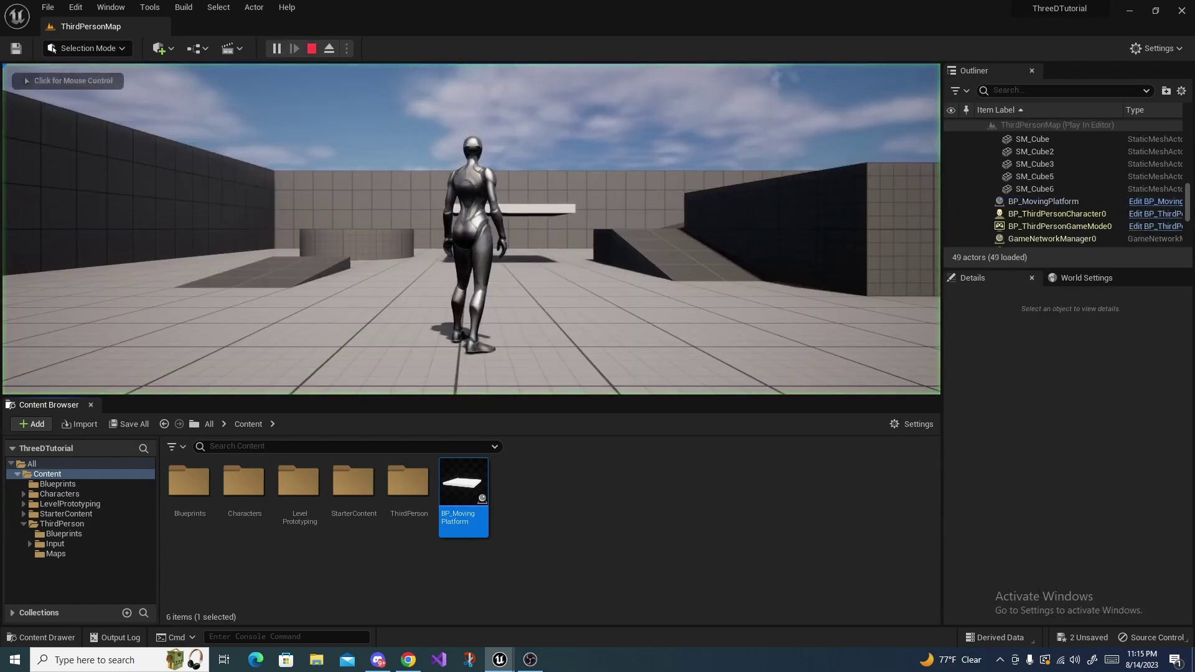
key("w")
key("space")
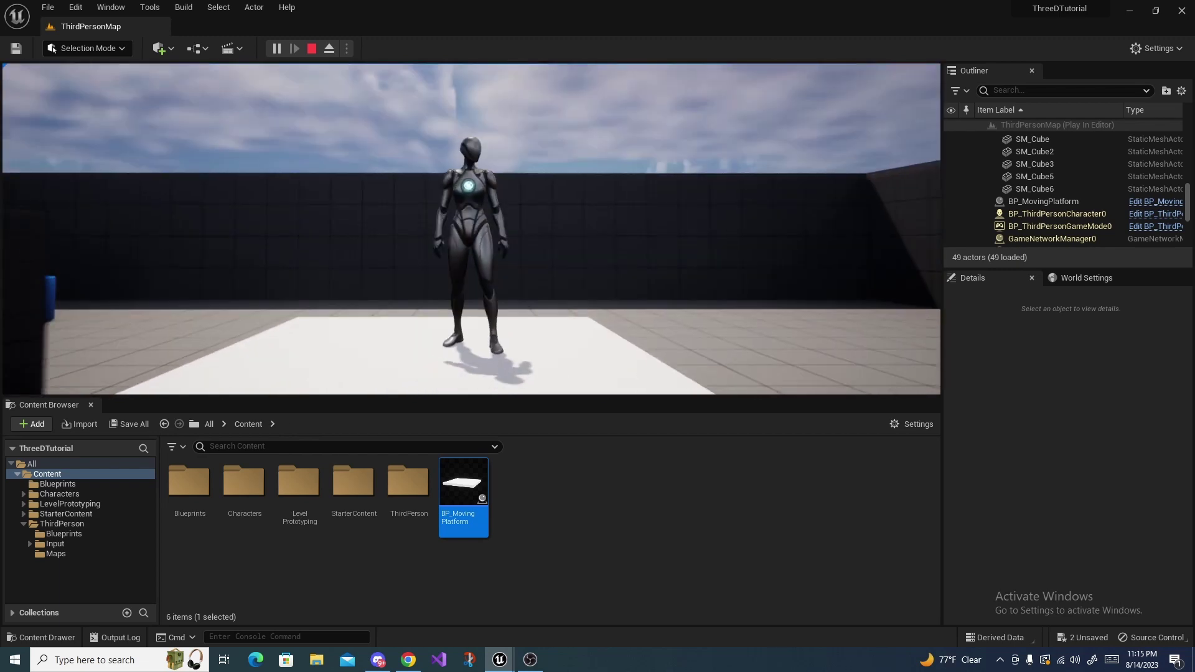
key("w")
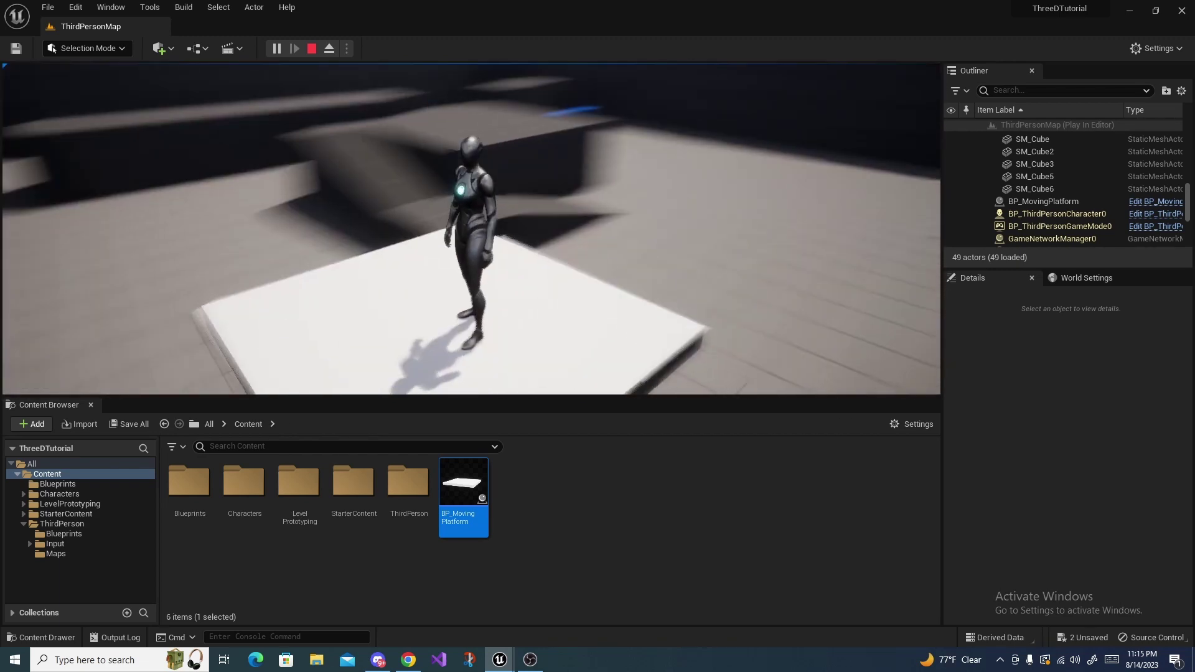
key("w")
key("s")
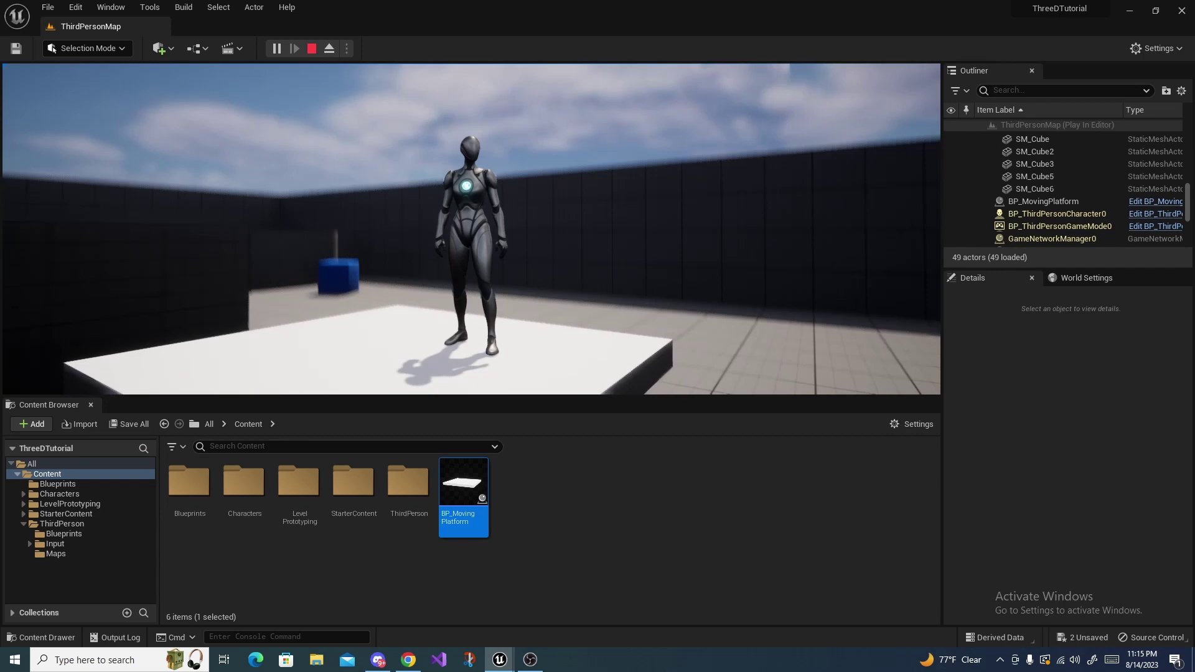
key("s")
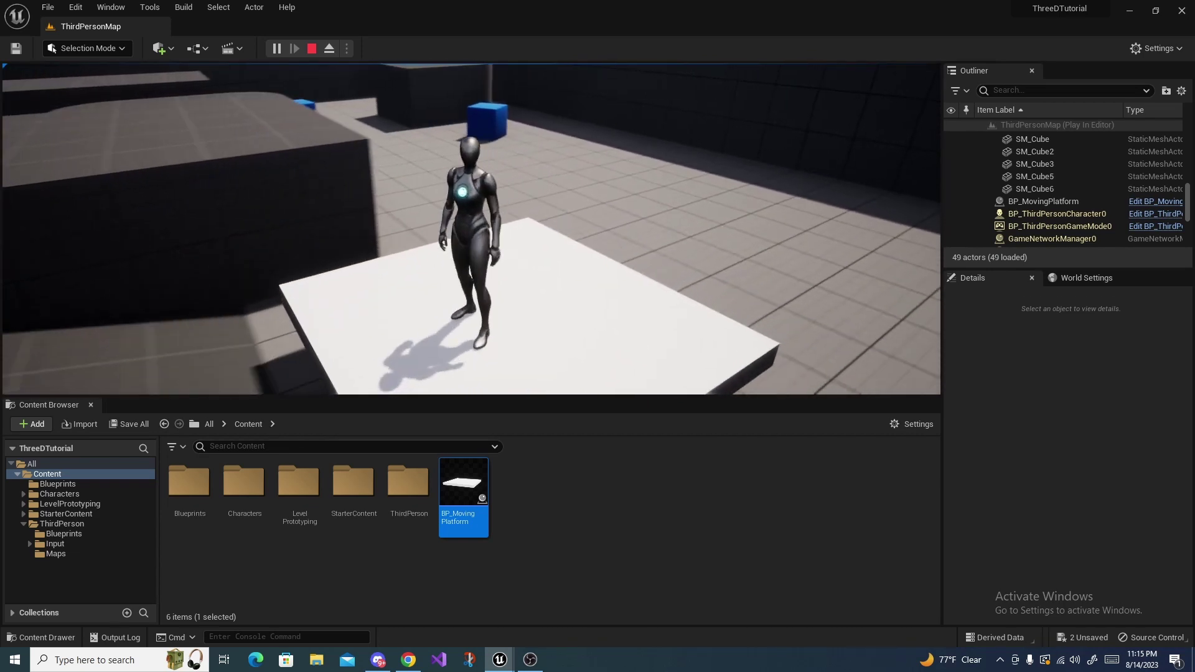